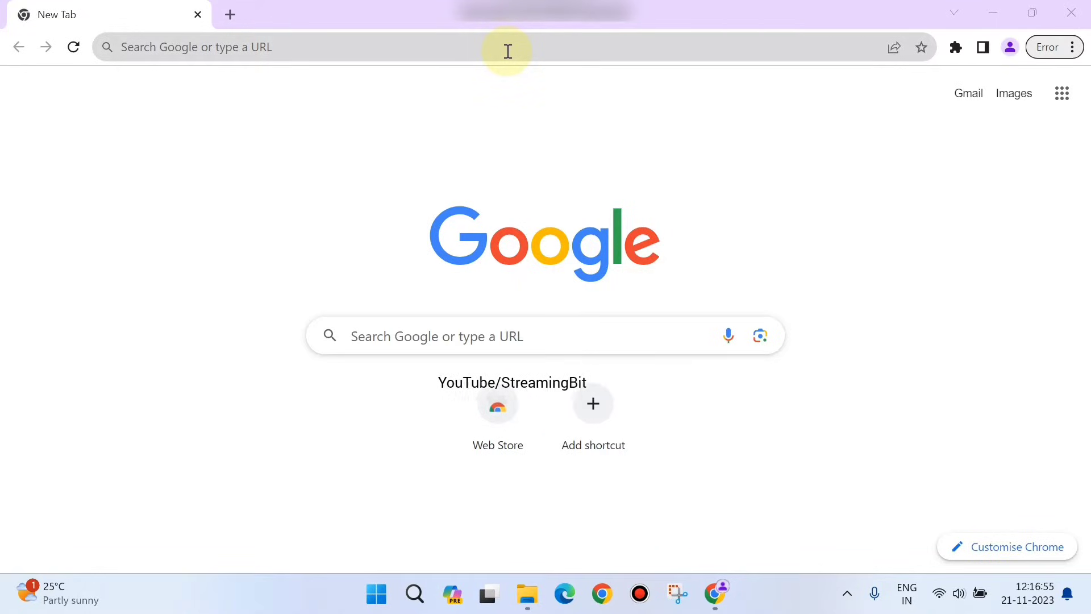
Step: Search Google for 'IRCTC' from Chrome's address bar
click(507, 51)
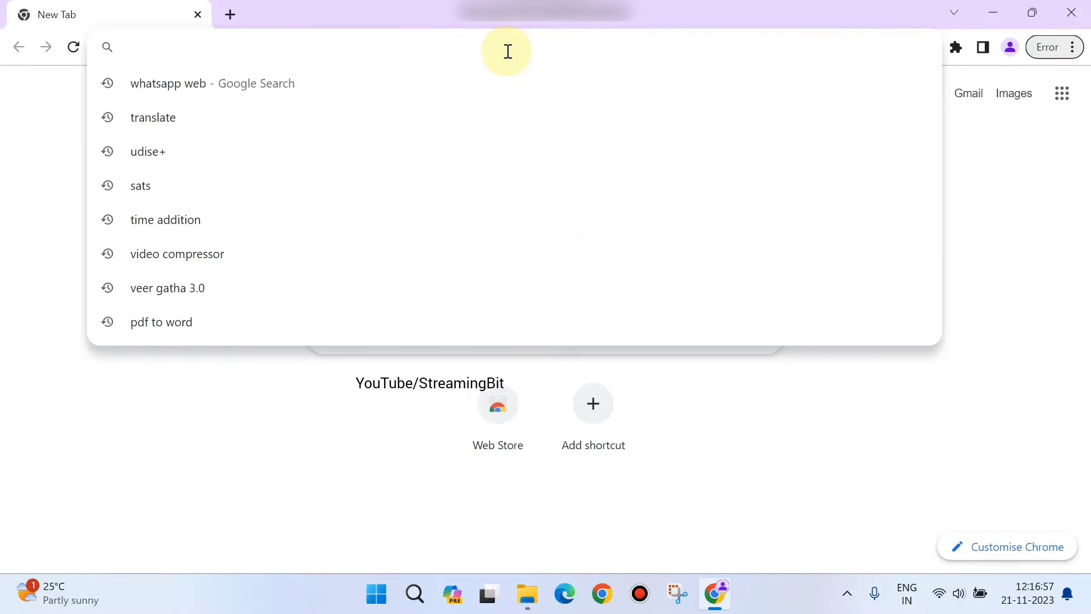
text(IRCTC)
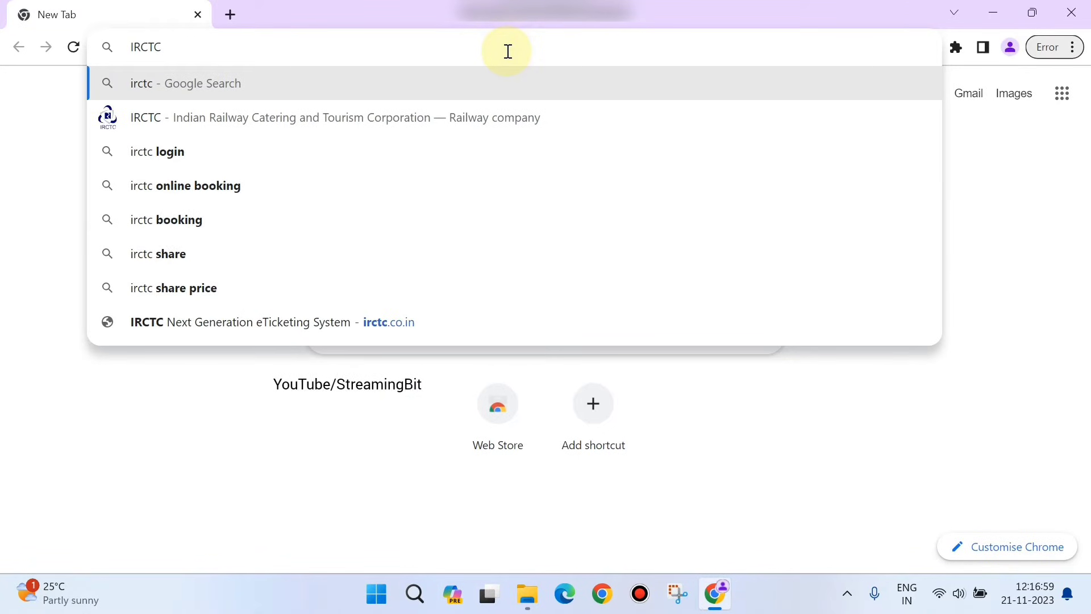
key(Return)
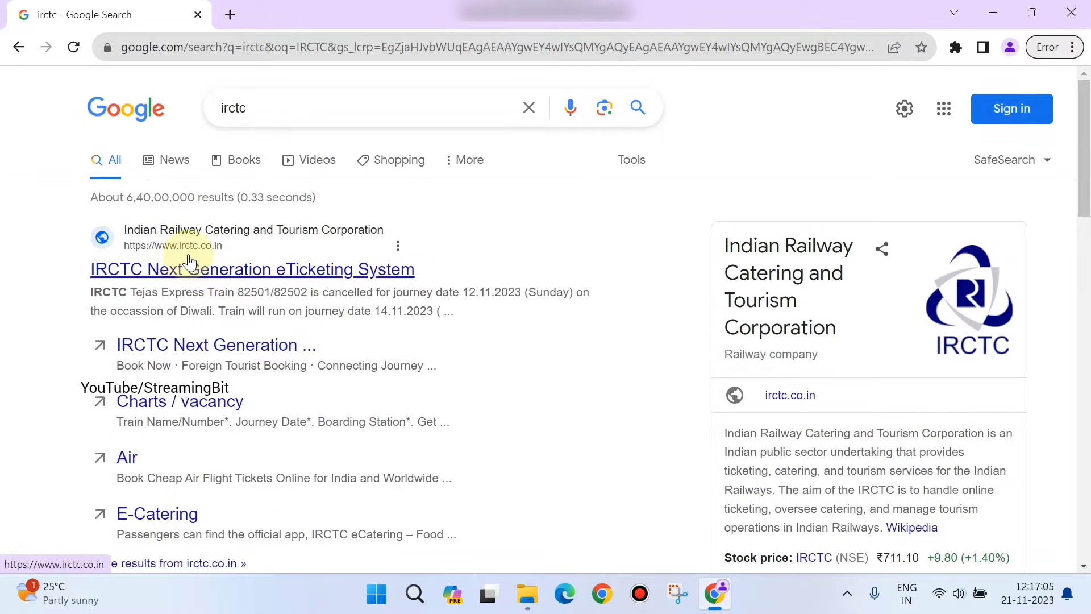
Step: Open the IRCTC Next Generation eTicketing site, blocking its notification prompt and closing the side menu
click(234, 276)
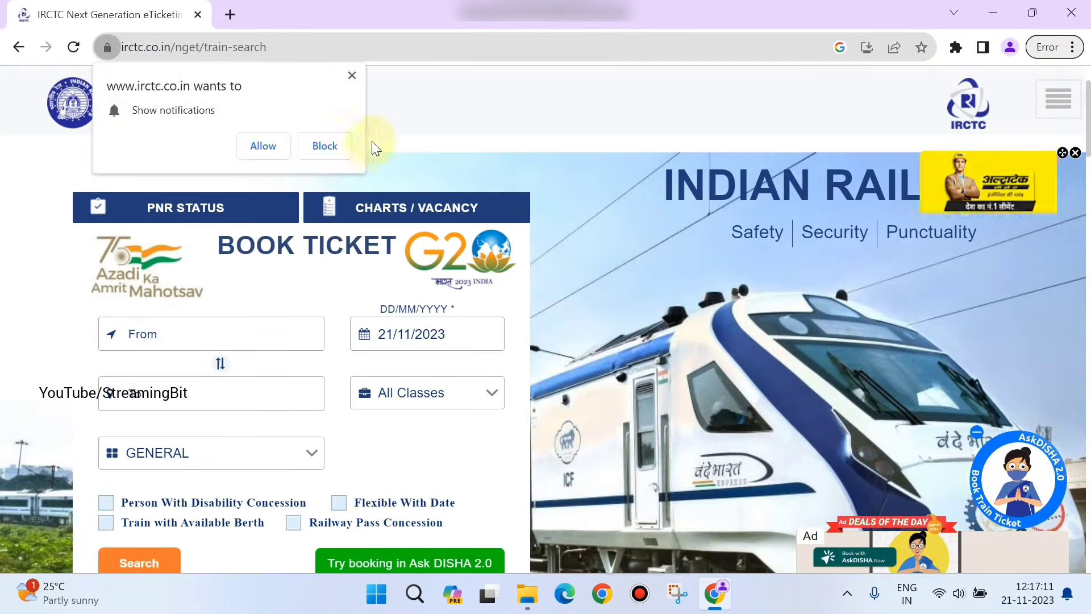
click(352, 75)
click(171, 340)
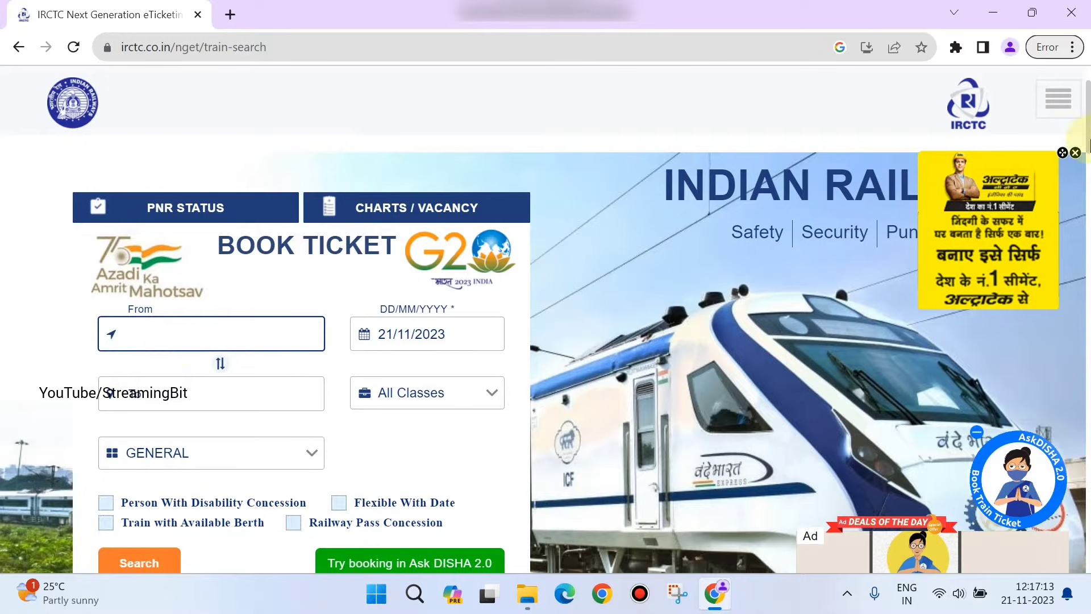
click(1058, 100)
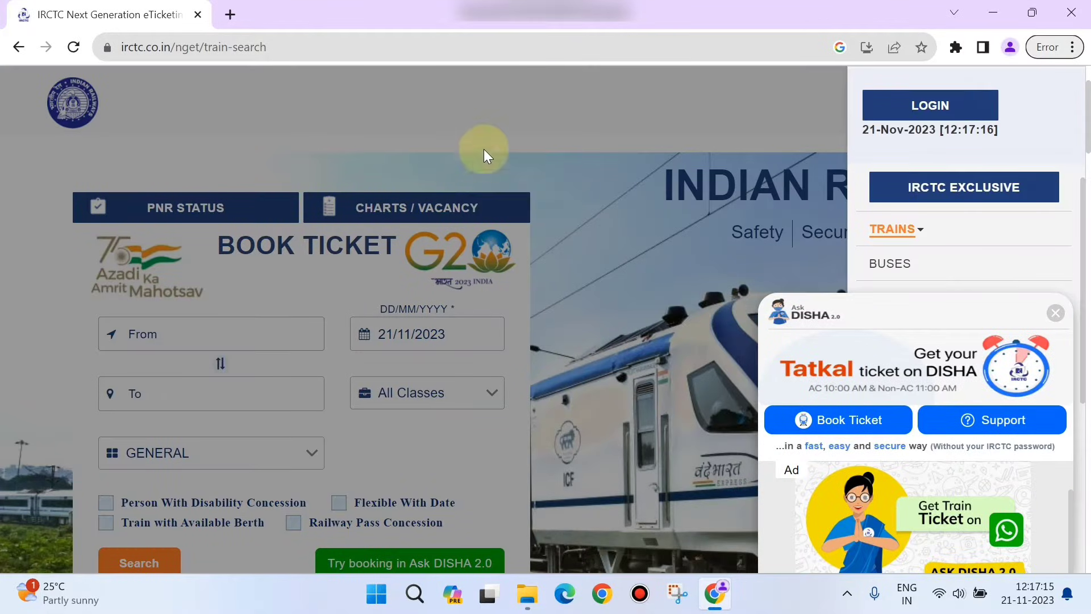
click(484, 164)
click(195, 338)
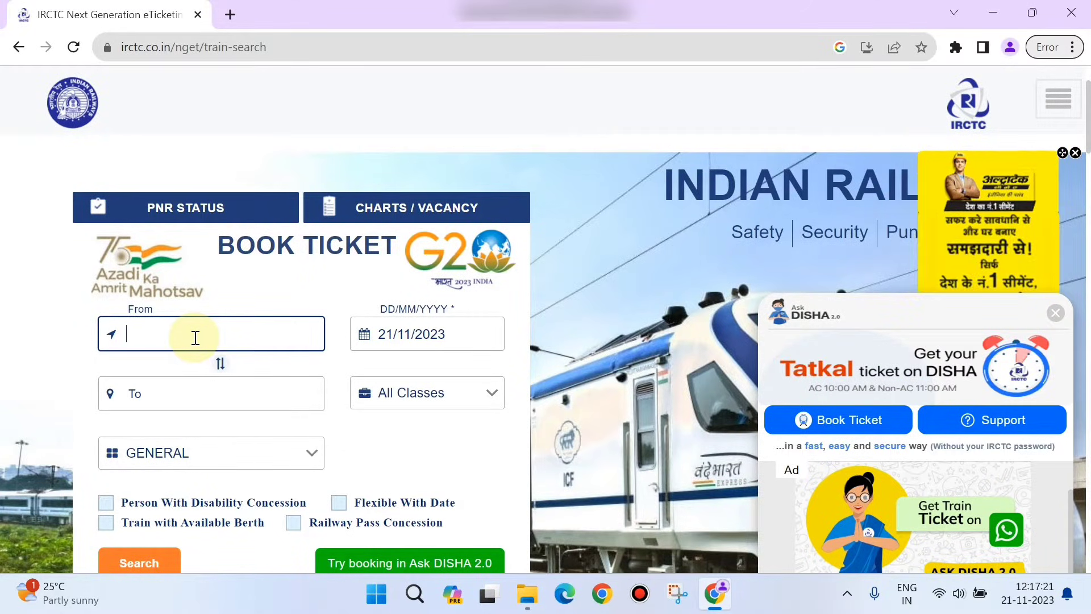
Step: Set the route from BELAGAVI - BGM to KSR BENGALURU - SBC
text(BGM)
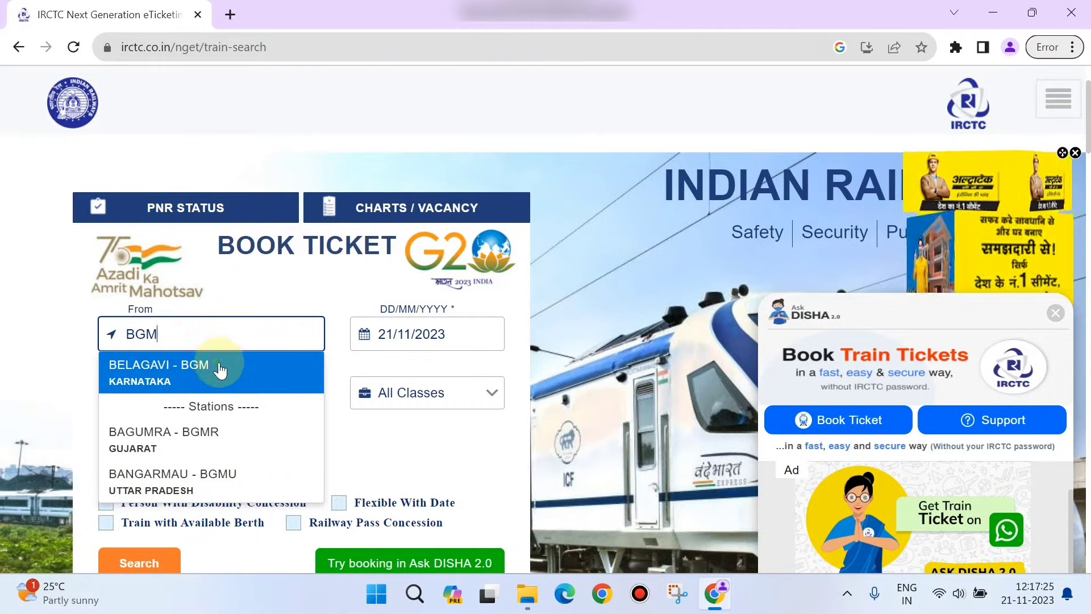
click(214, 360)
click(198, 402)
text(KSR)
click(179, 474)
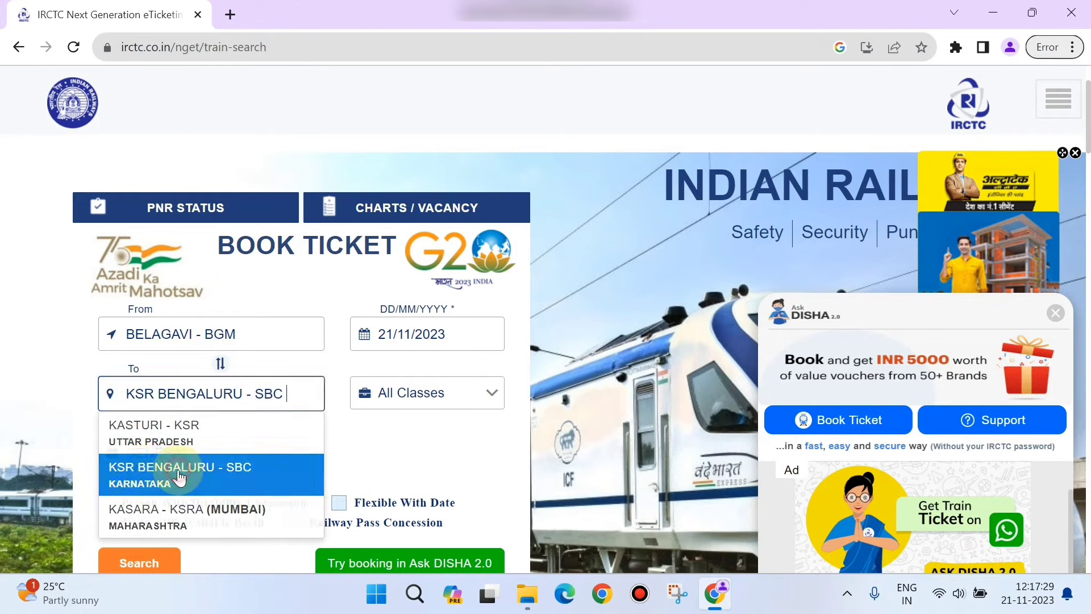
Step: Pick 30 November 2023 as the journey date, keeping All Classes
click(463, 327)
scroll(496, 514, down, 1)
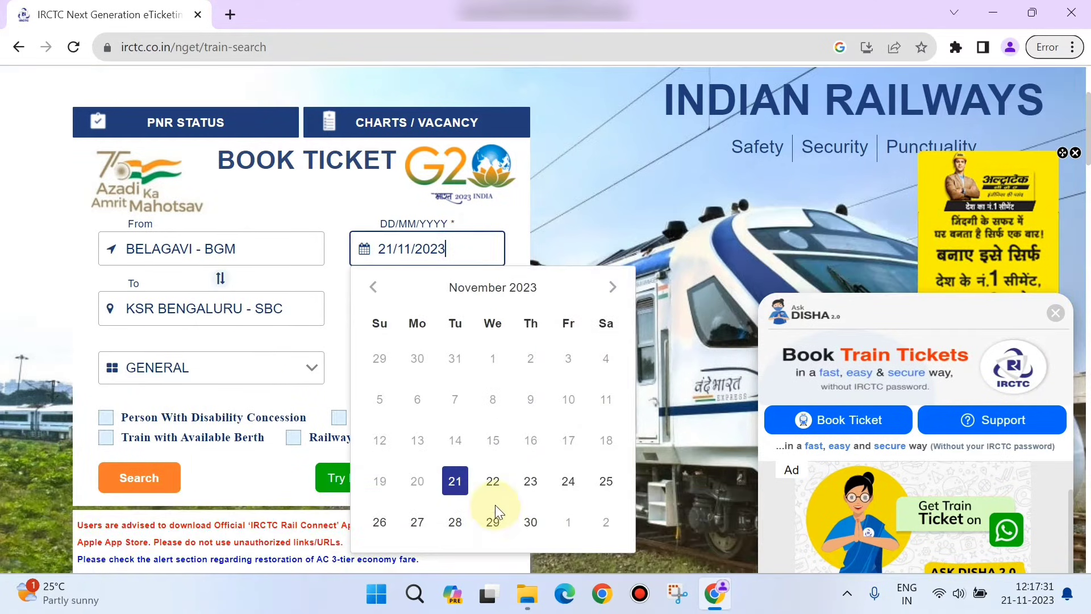
click(530, 522)
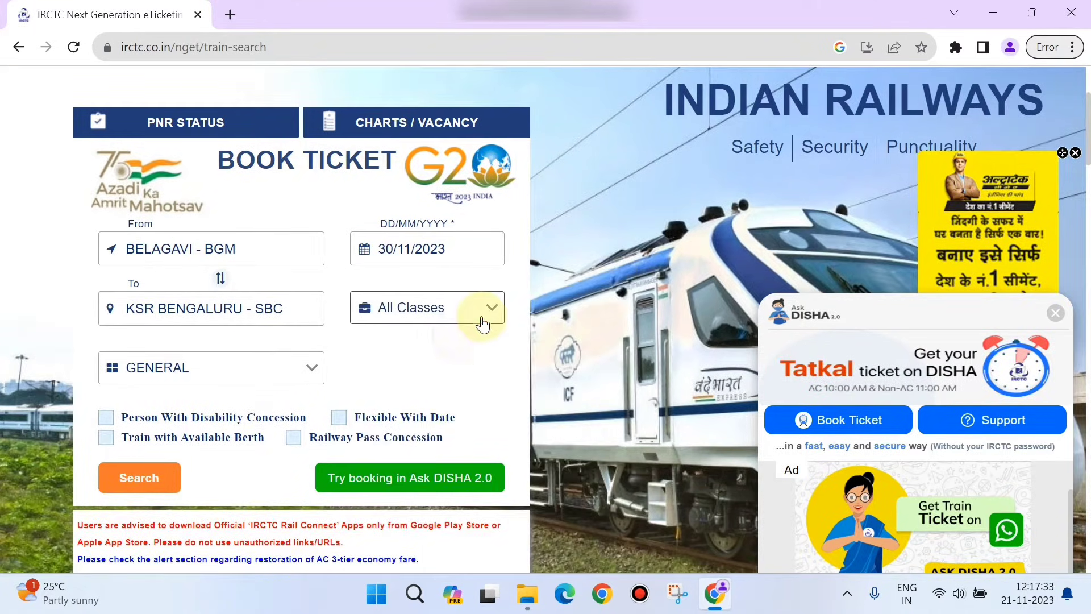
click(482, 324)
scroll(449, 407, down, 3)
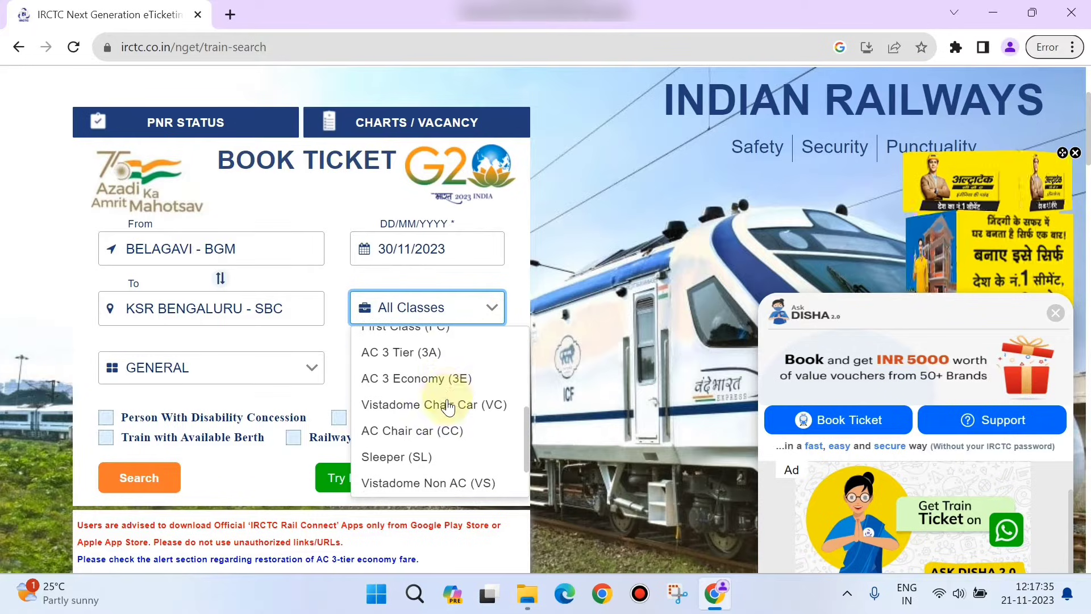
click(366, 188)
Step: Search trains for the route and browse the six results
click(161, 482)
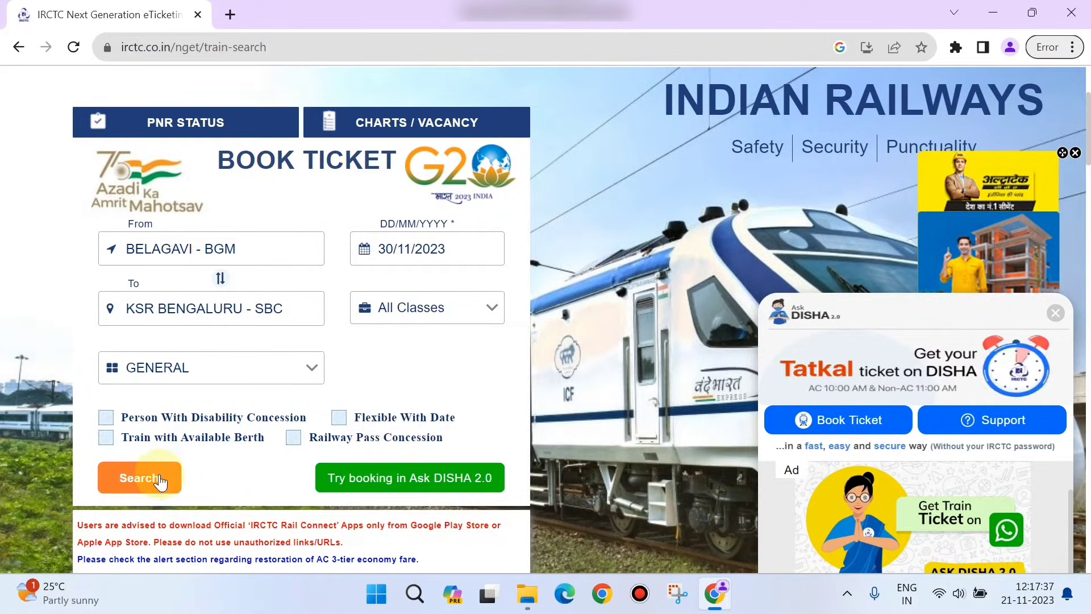
scroll(363, 412, down, 3)
scroll(366, 405, down, 15)
scroll(366, 406, up, 15)
scroll(367, 405, up, 6)
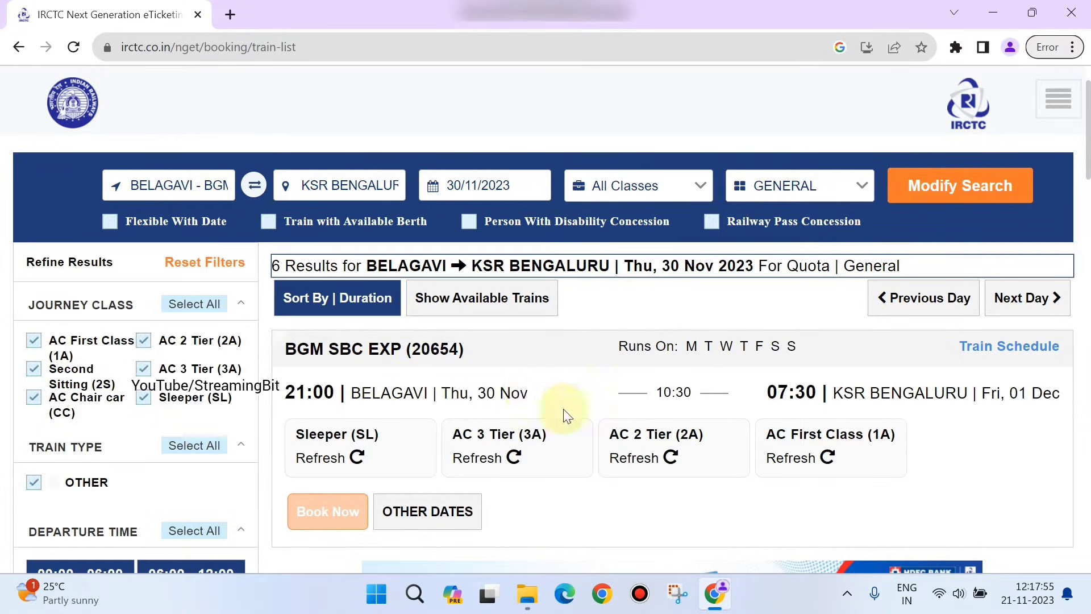
Step: Check AC 2 Tier and AC 3 Tier on BGM SBC EXP, choosing Thu, 30 Nov 3A at ₹995
click(687, 448)
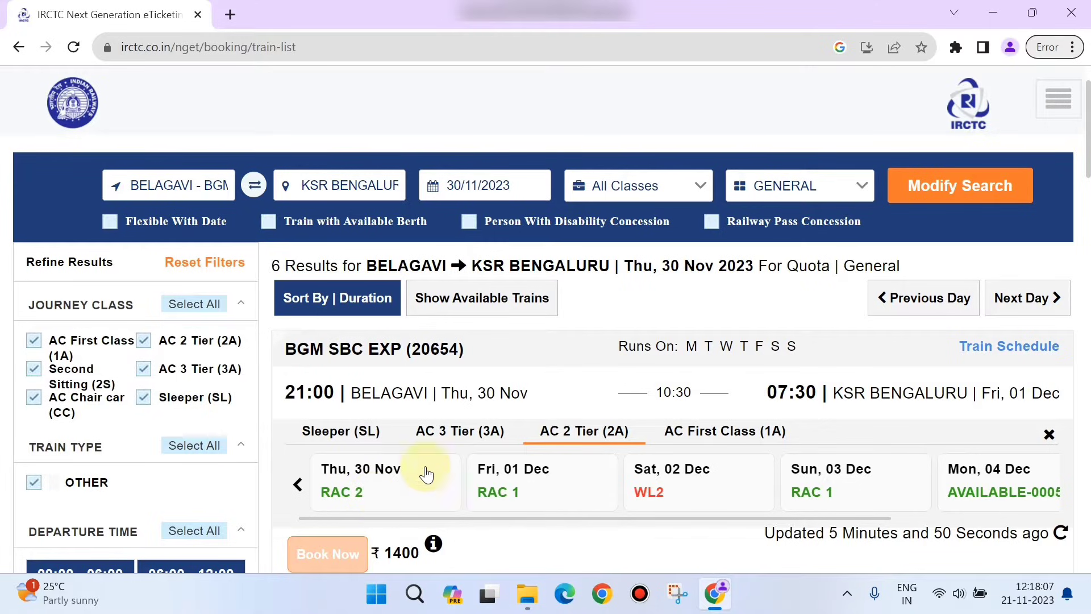
click(471, 432)
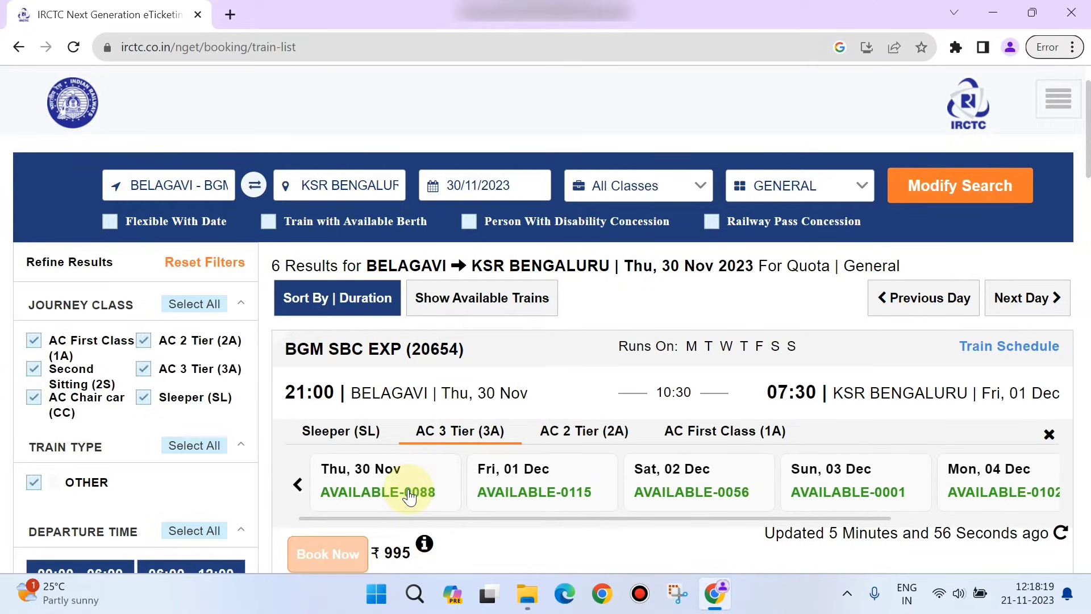
scroll(389, 475, down, 1)
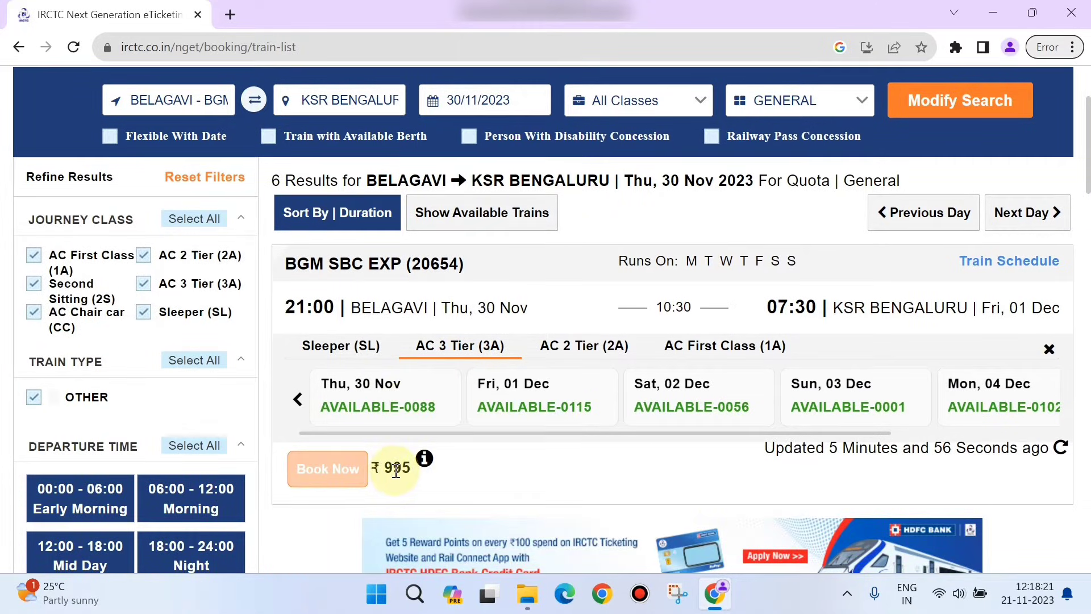
scroll(397, 471, up, 1)
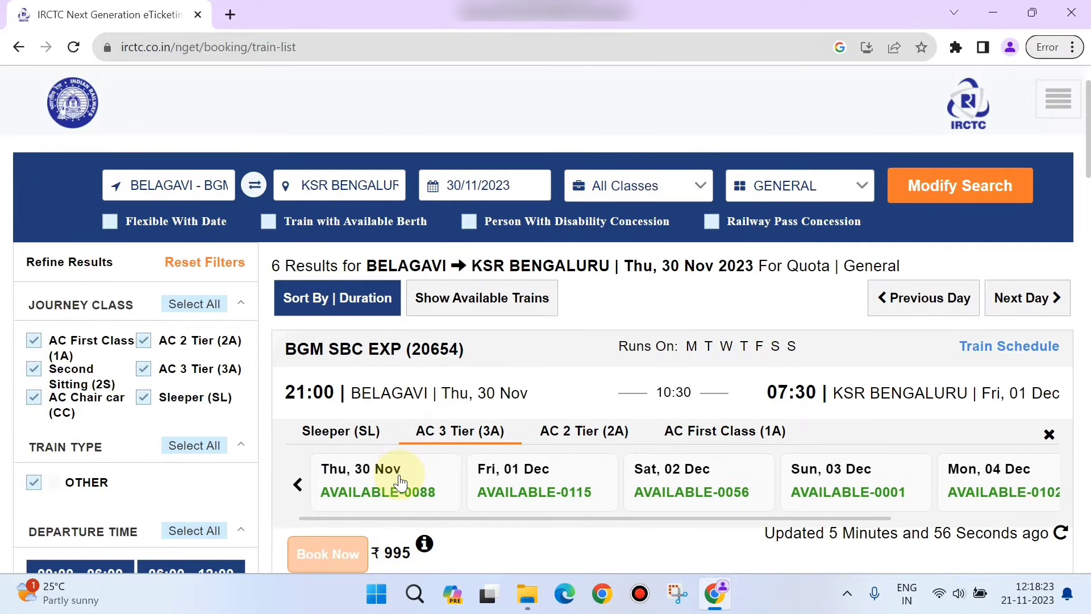
click(399, 482)
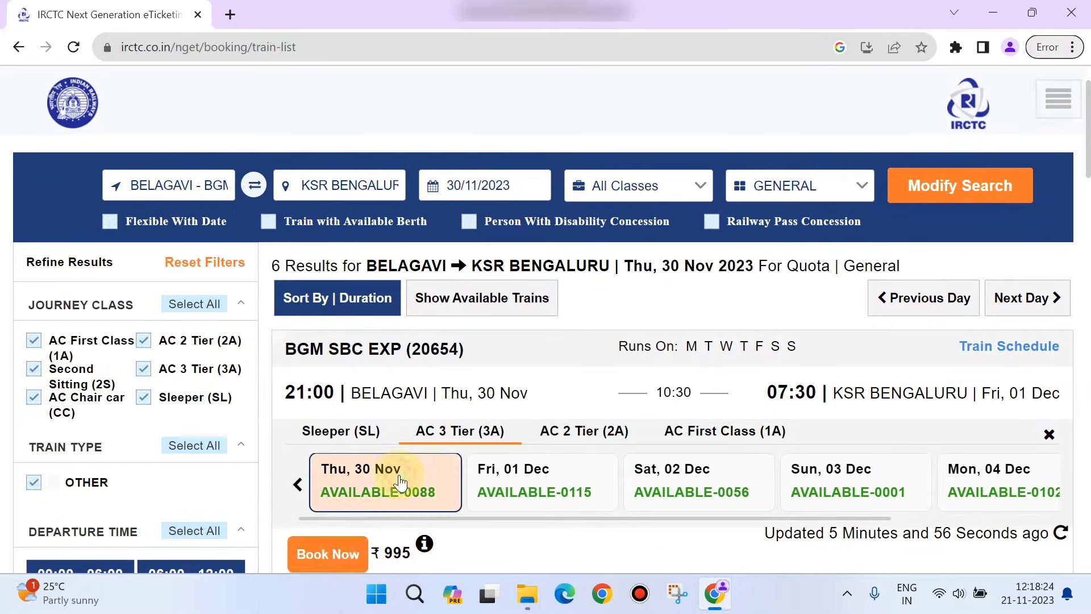
Step: Choose Book Now and fill the login with the account user name, password and captcha
click(343, 550)
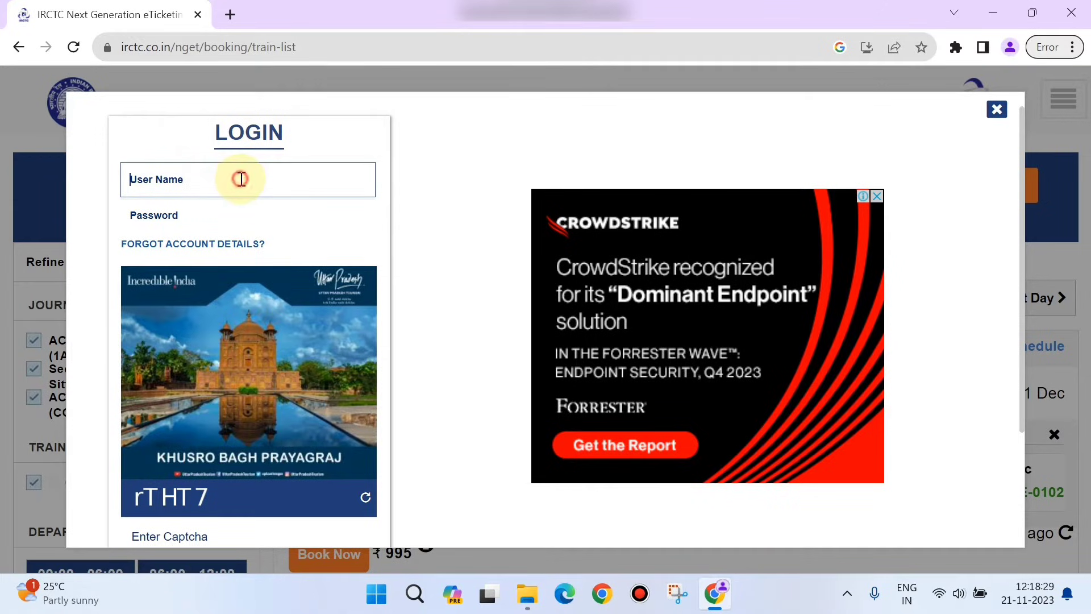
text(ri)
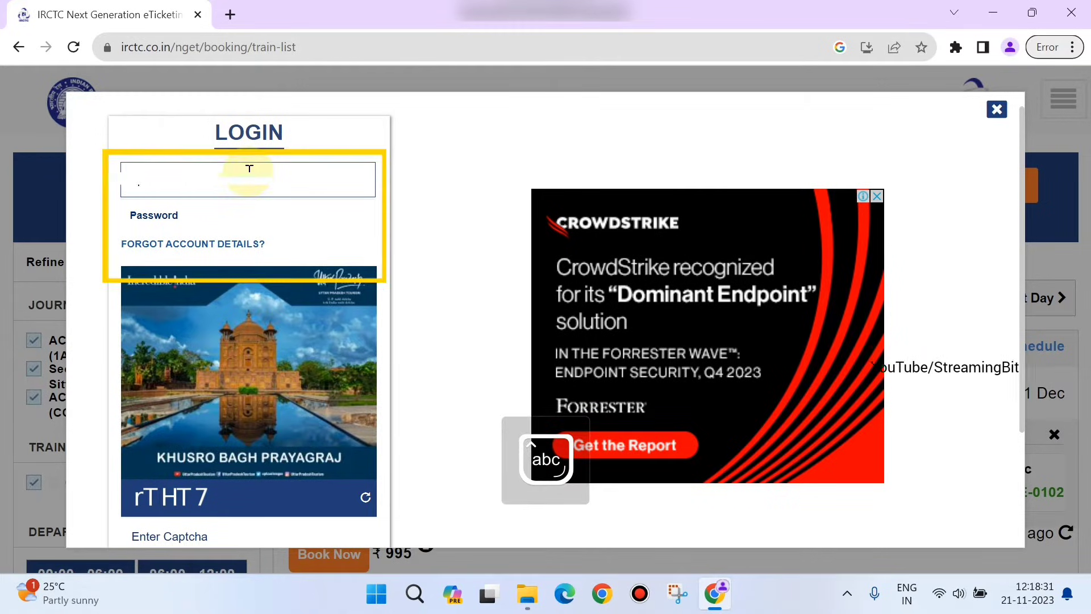
key(Tab)
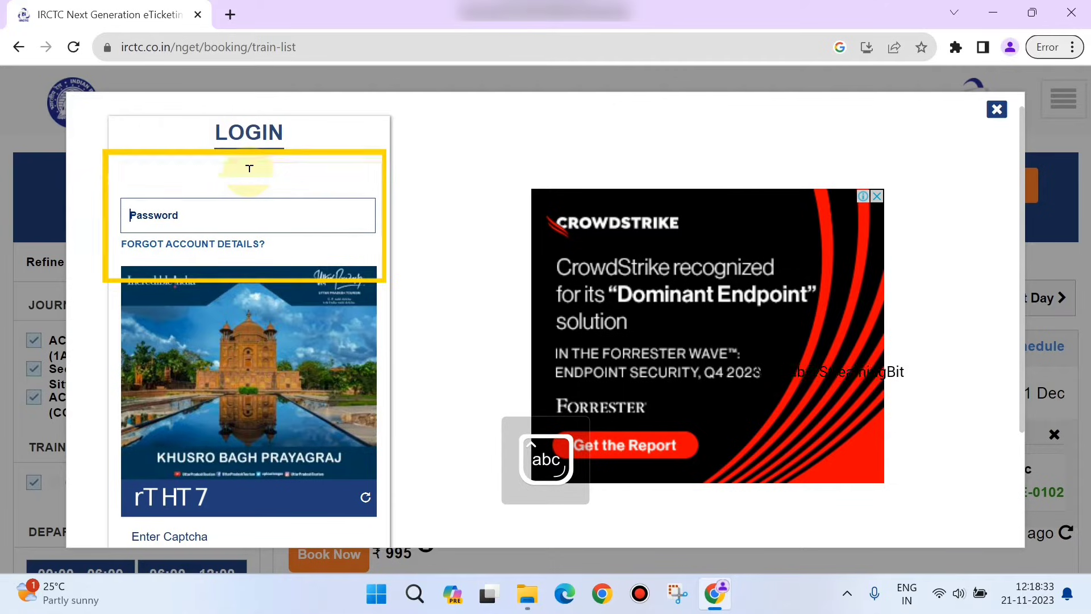
text(••)
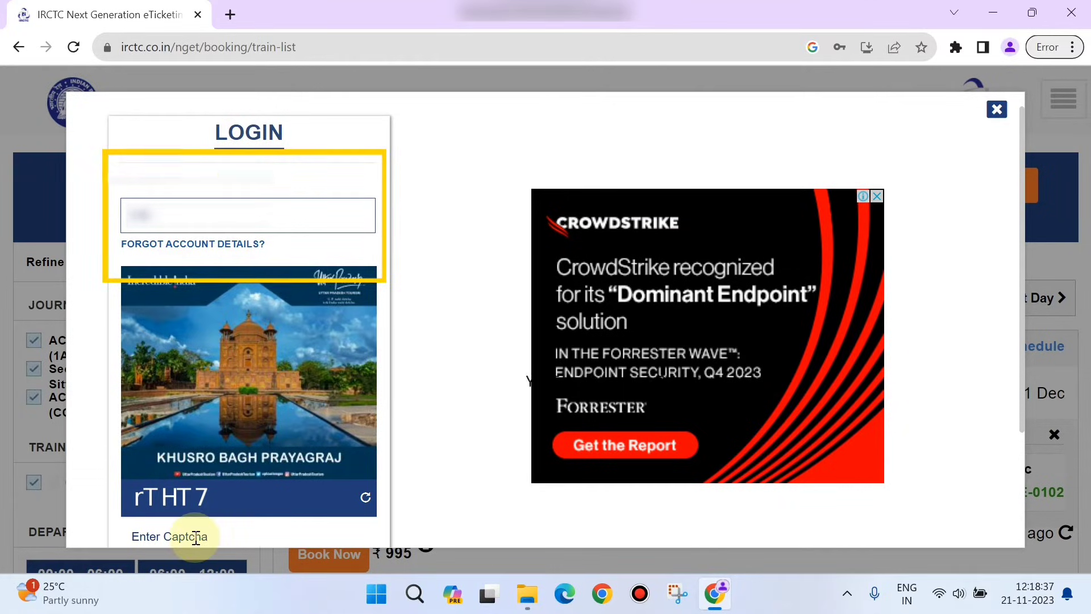
scroll(196, 539, down, 1)
text(r)
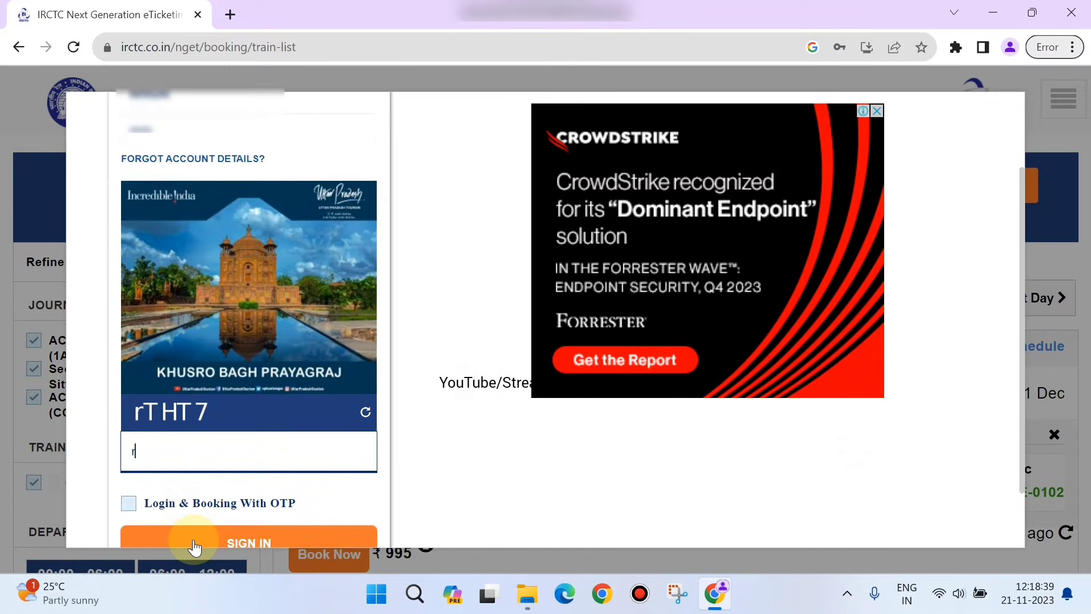
text(THT7)
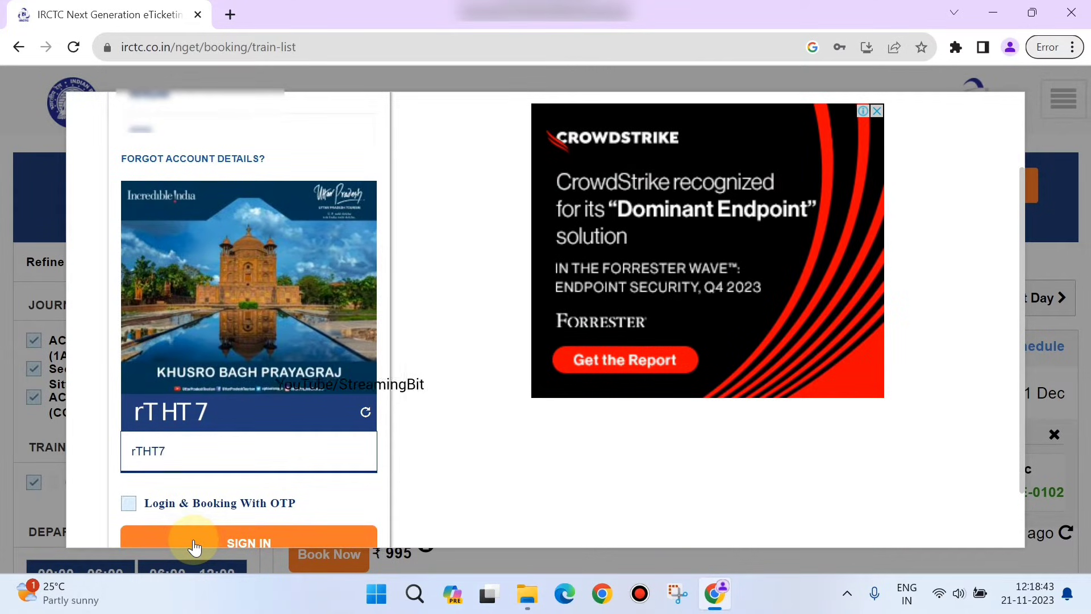
Step: Sign in, decline saving the password, and enter the passenger's full name
click(194, 543)
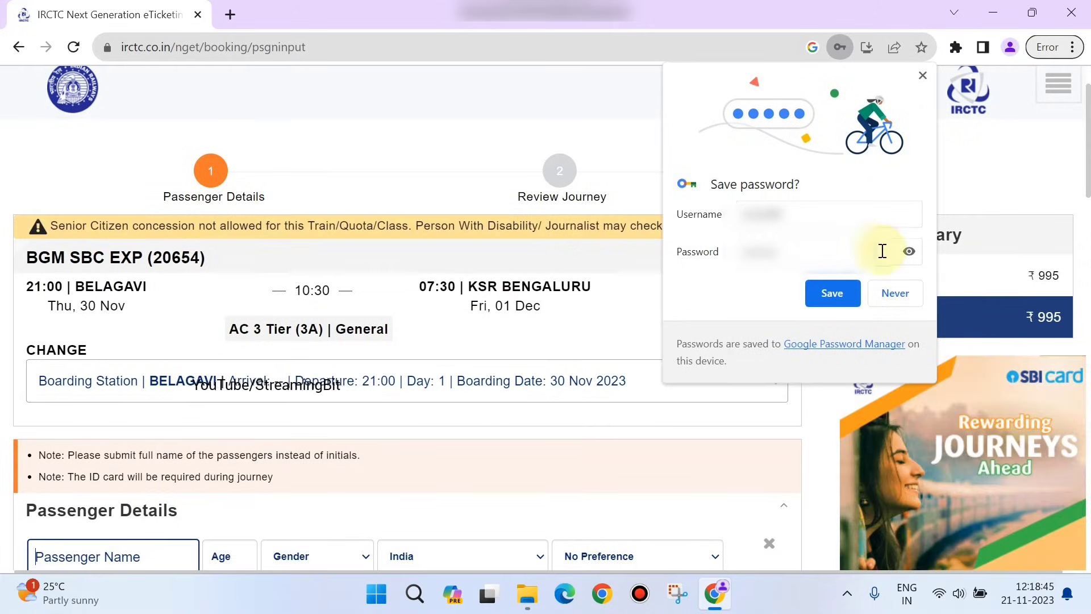
click(895, 292)
scroll(598, 299, down, 5)
scroll(598, 304, up, 3)
scroll(599, 307, down, 4)
scroll(599, 307, down, 1)
scroll(603, 304, up, 2)
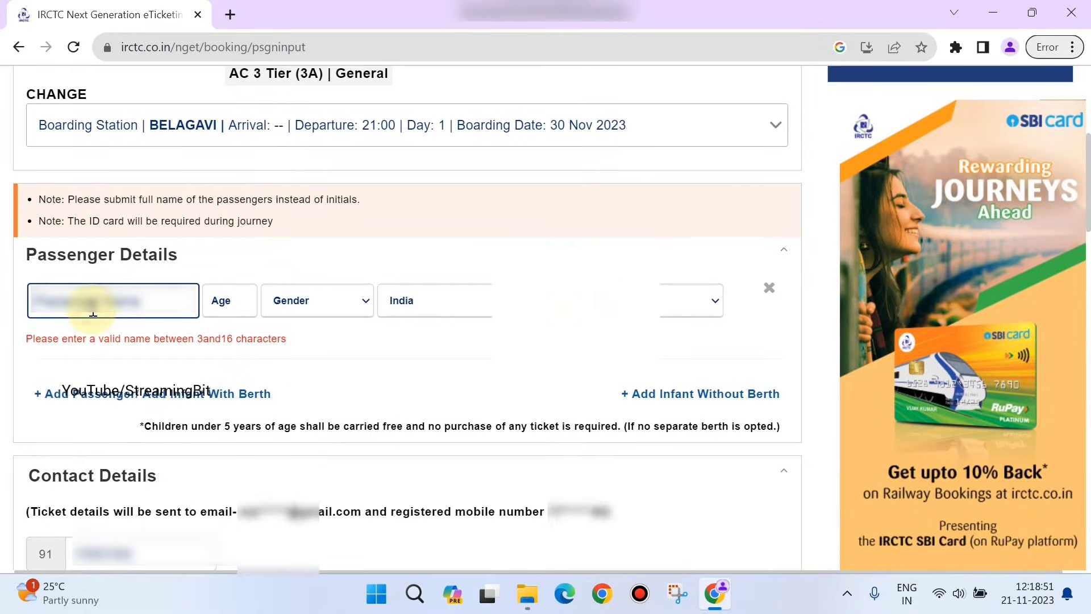
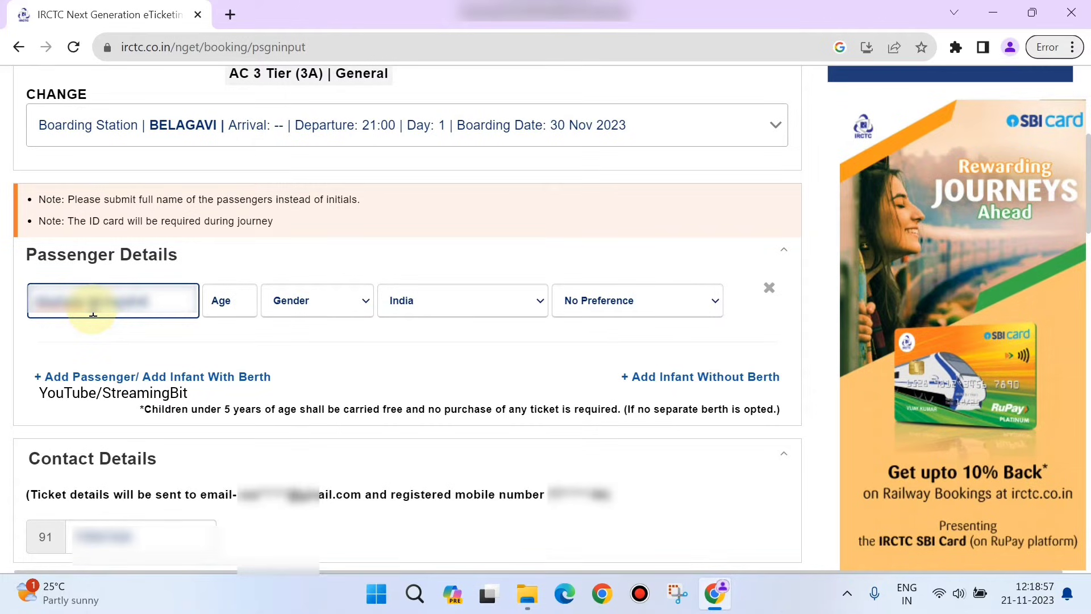
Step: Select Female as the passenger's gender and Side Lower as berth preference
click(234, 296)
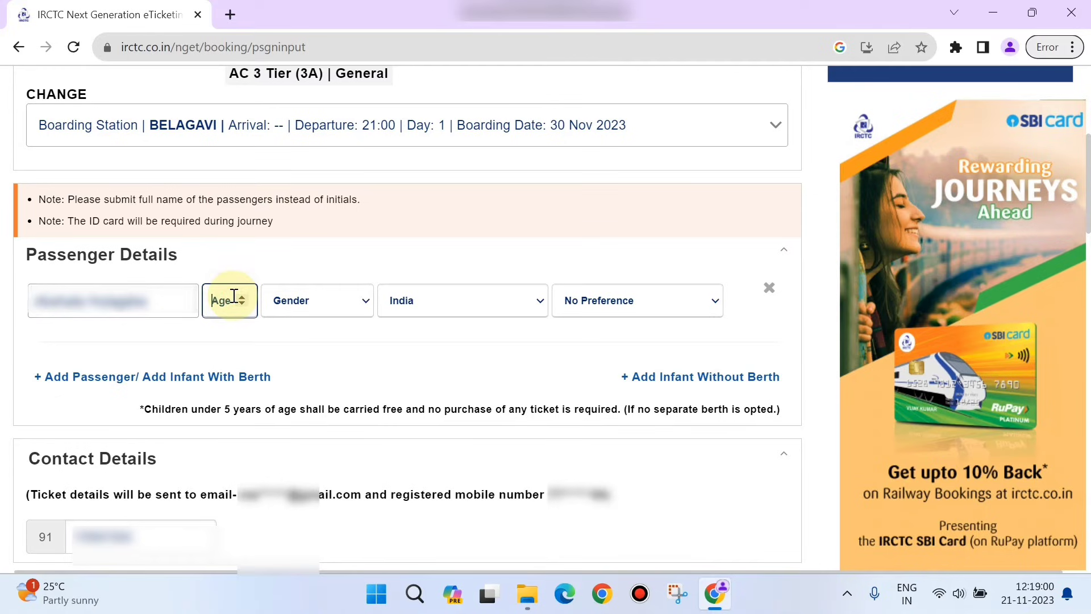
click(309, 305)
click(308, 351)
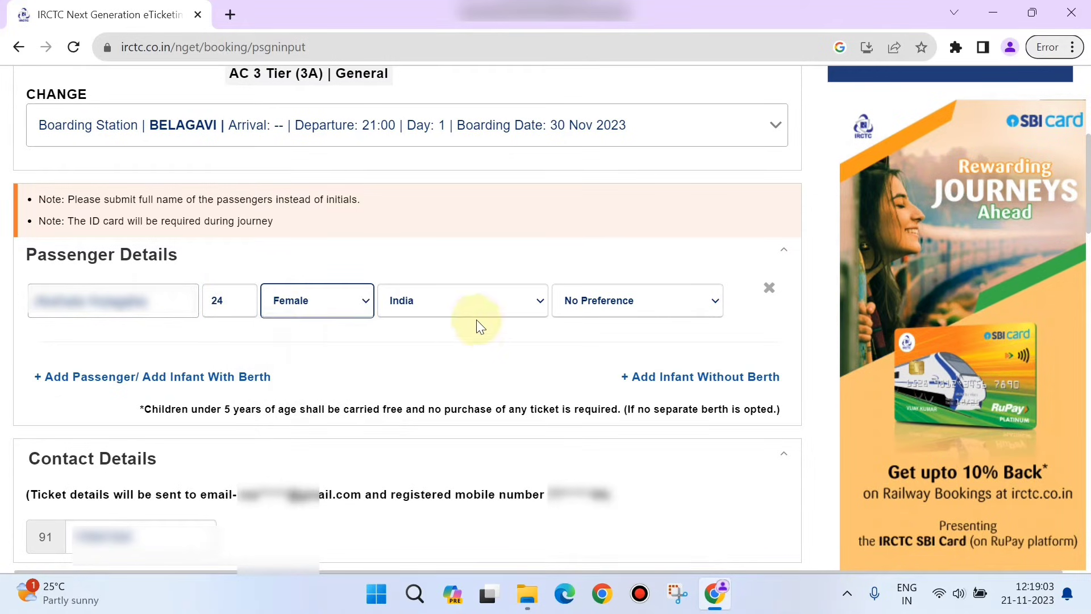
click(621, 302)
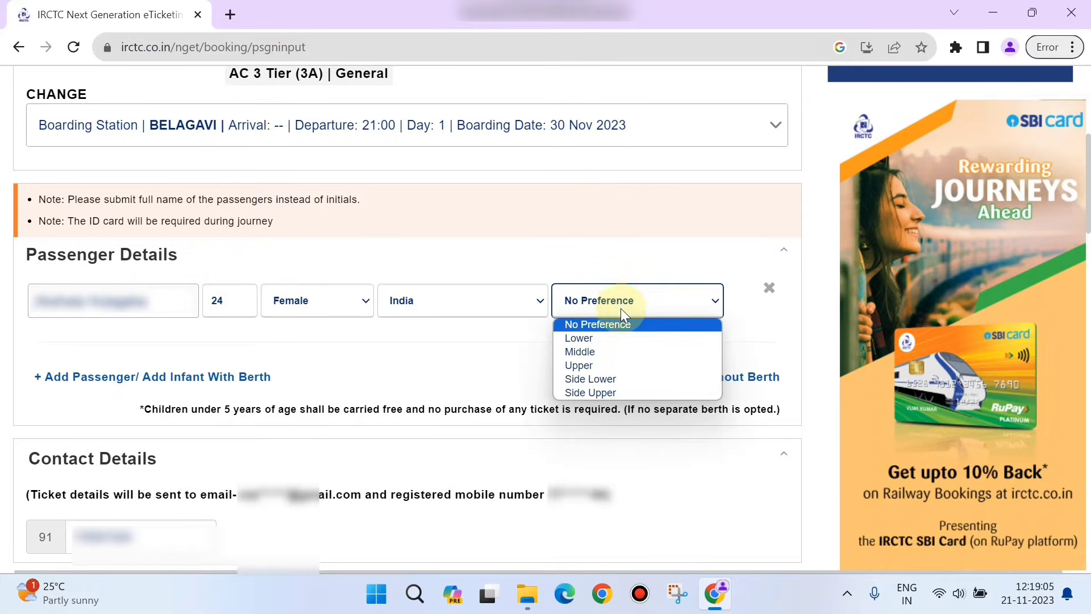
click(626, 377)
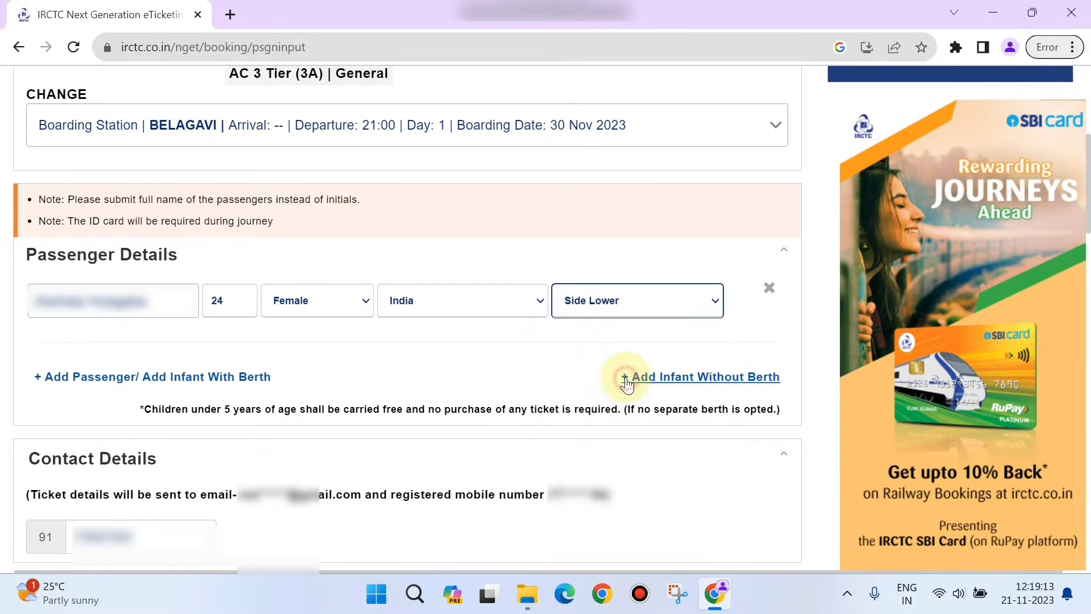
Step: Tick auto upgradation and confirm-berths-only, and choose 'Book, only if at least 1 lower berth is allotted'
scroll(522, 335, down, 2)
scroll(523, 336, down, 1)
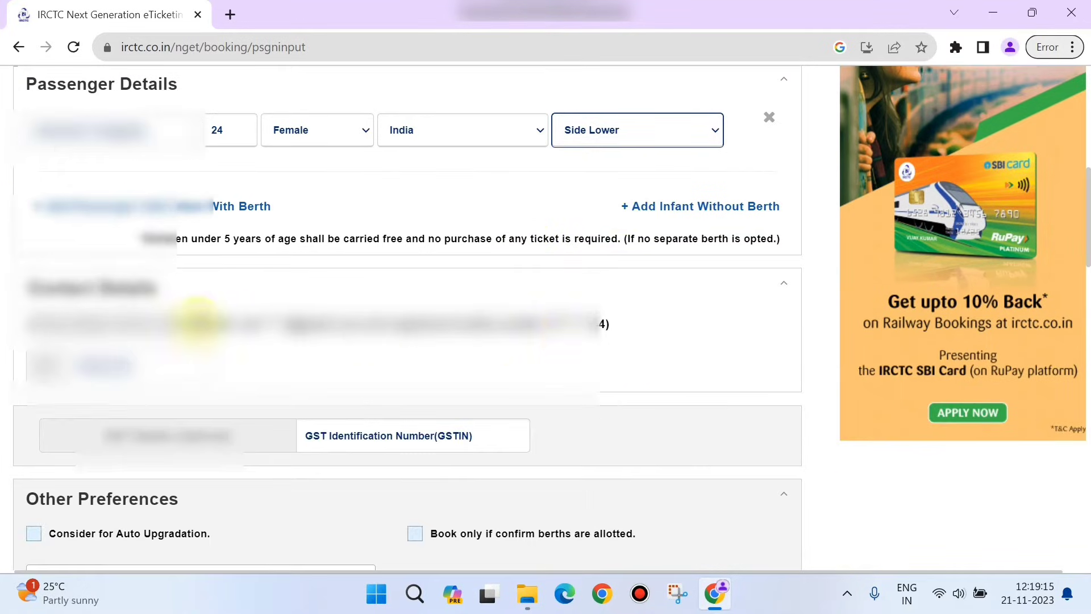
scroll(342, 378, down, 3)
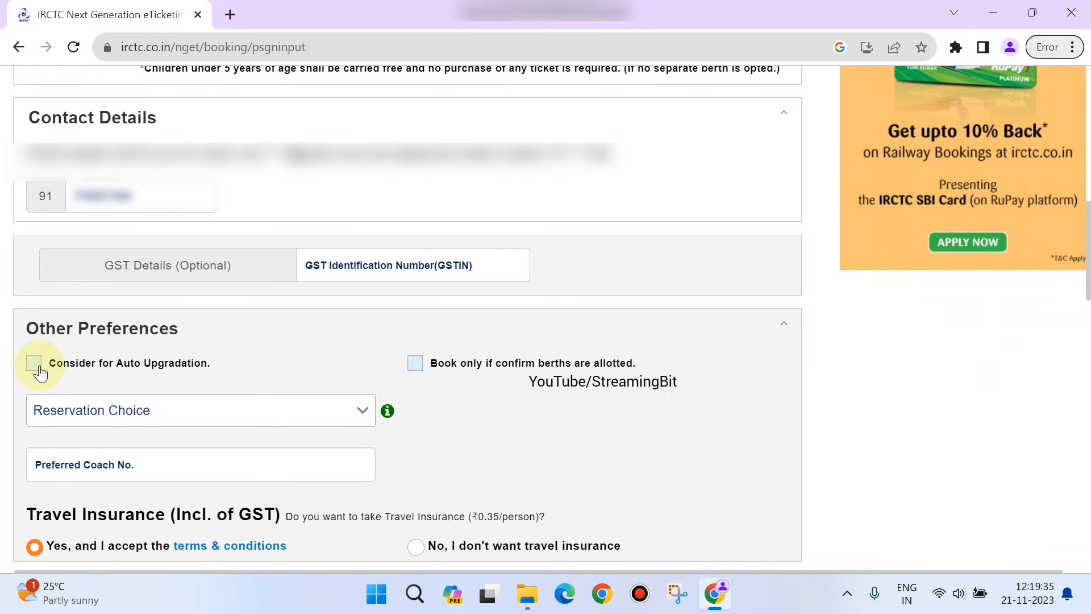
click(35, 365)
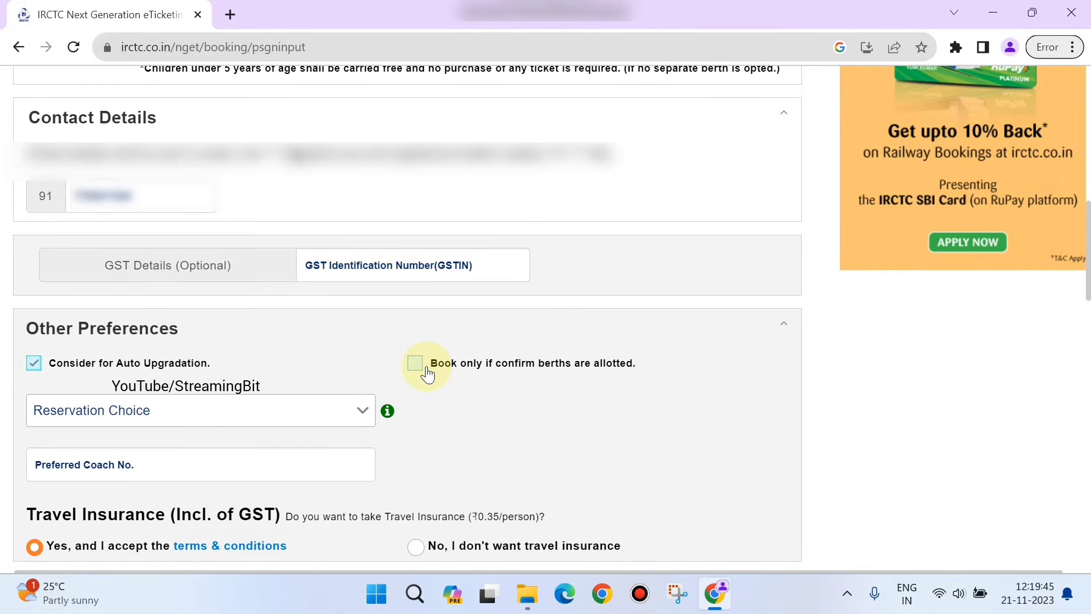
click(416, 363)
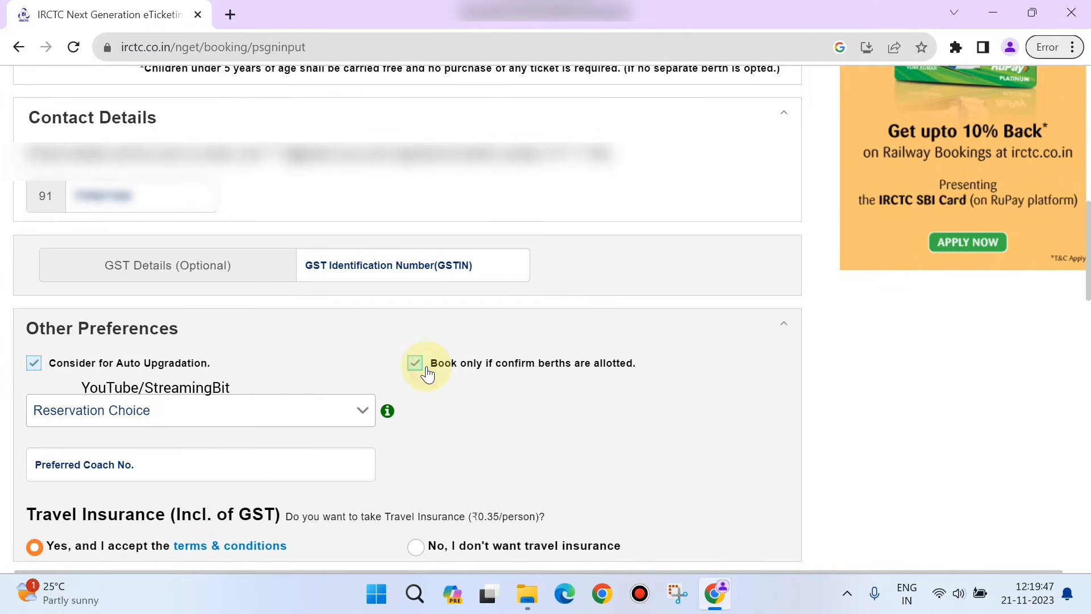
click(245, 421)
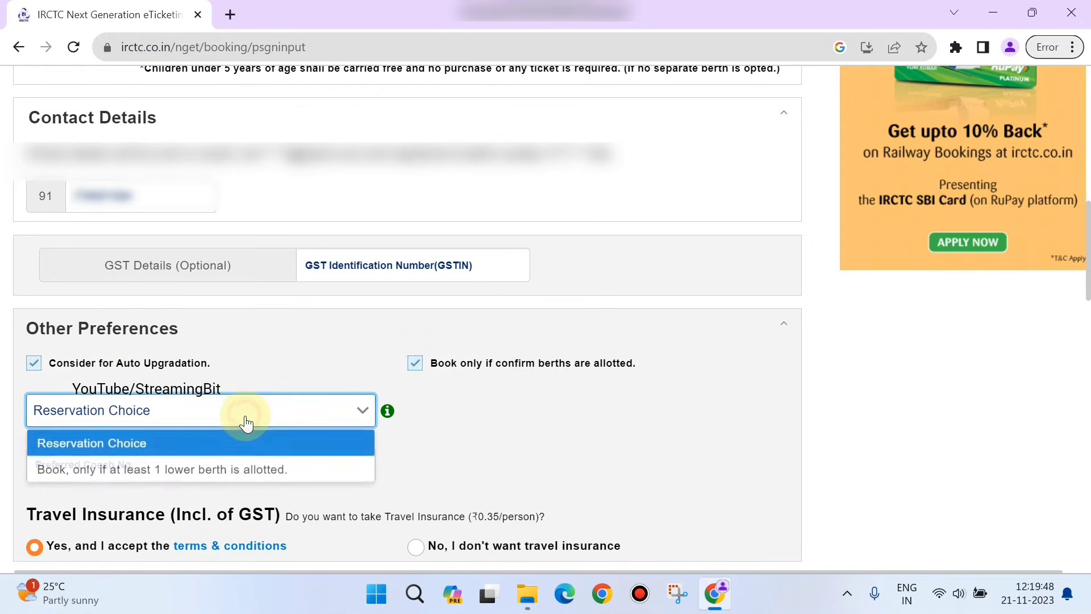
click(252, 470)
scroll(486, 477, down, 3)
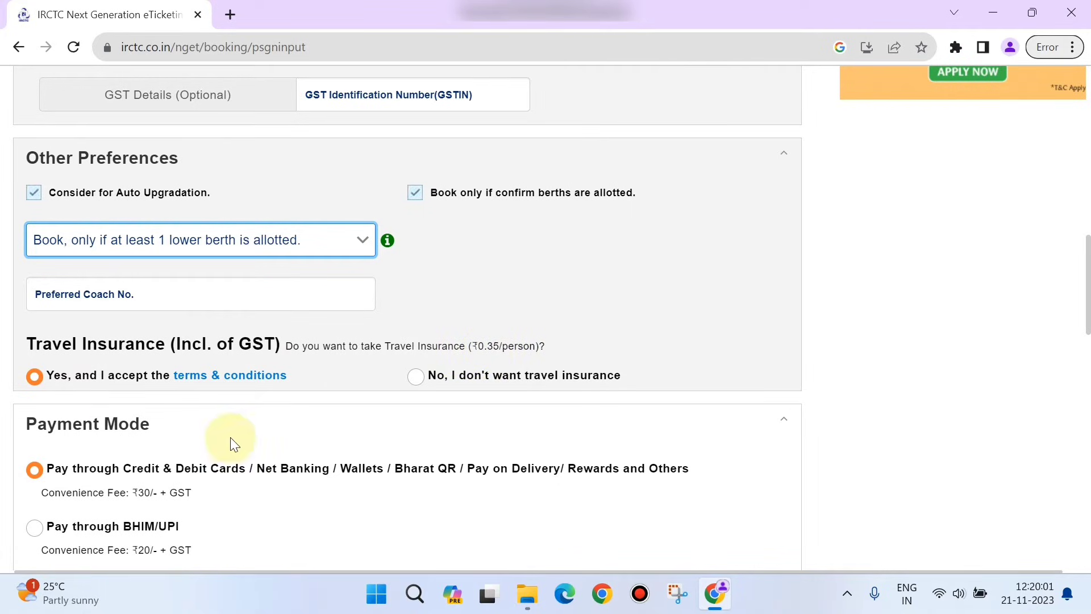
Step: Select 'Pay through BHIM/UPI' as the payment mode, with its ₹20 + GST fee
scroll(230, 432, down, 3)
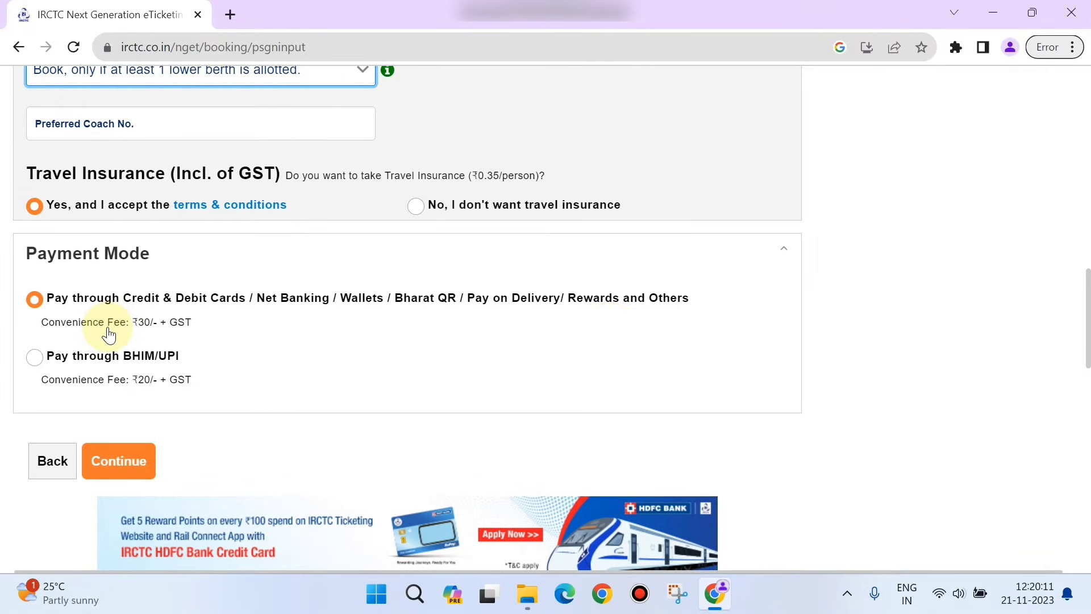
click(35, 357)
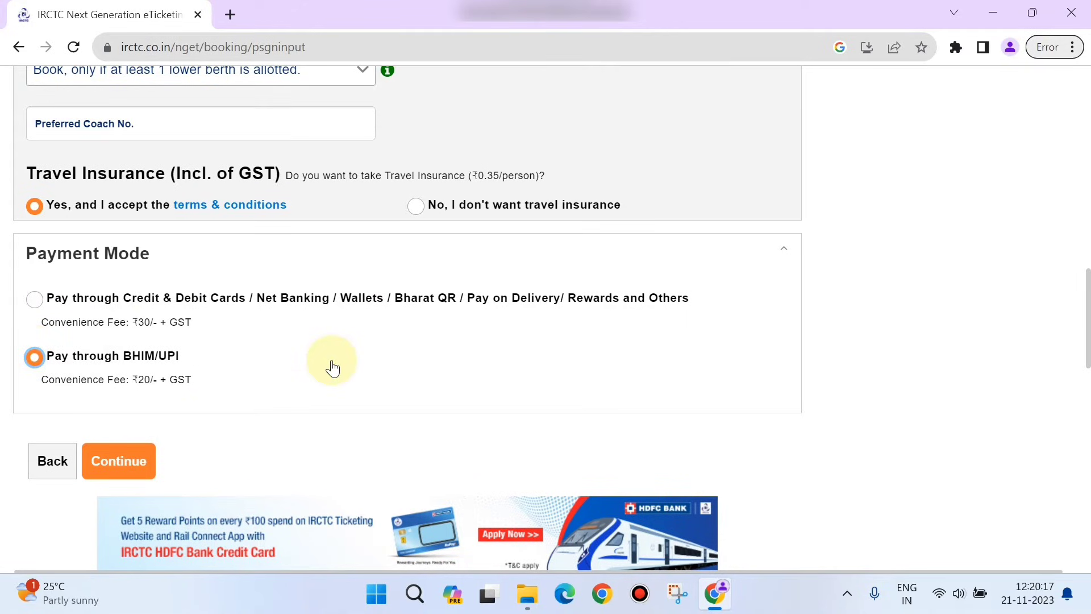
Step: Continue to the booking review page and check the journey and fare details
click(140, 471)
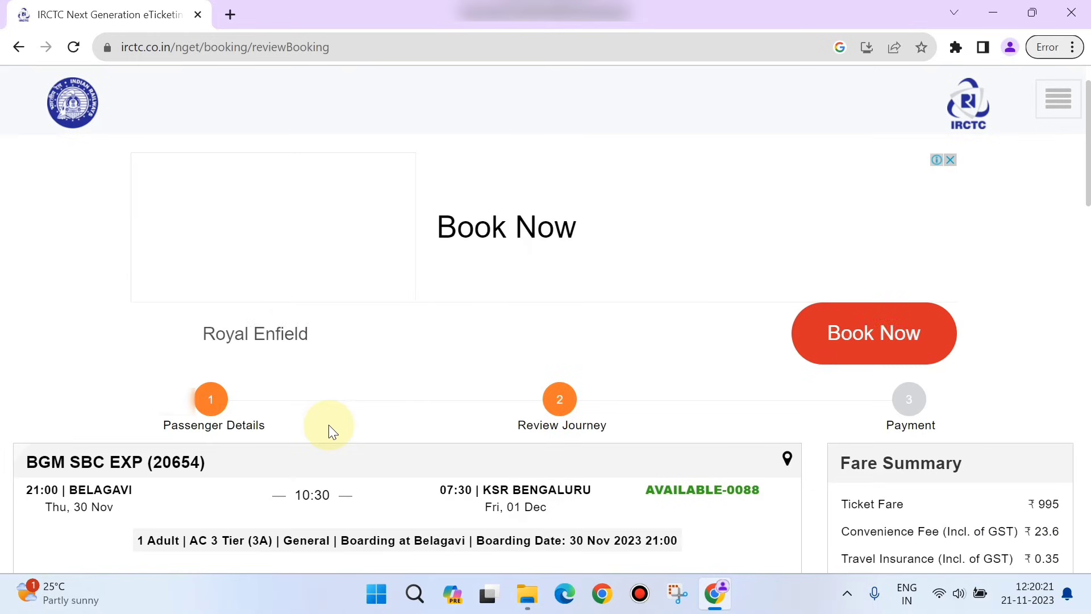
scroll(328, 424, down, 3)
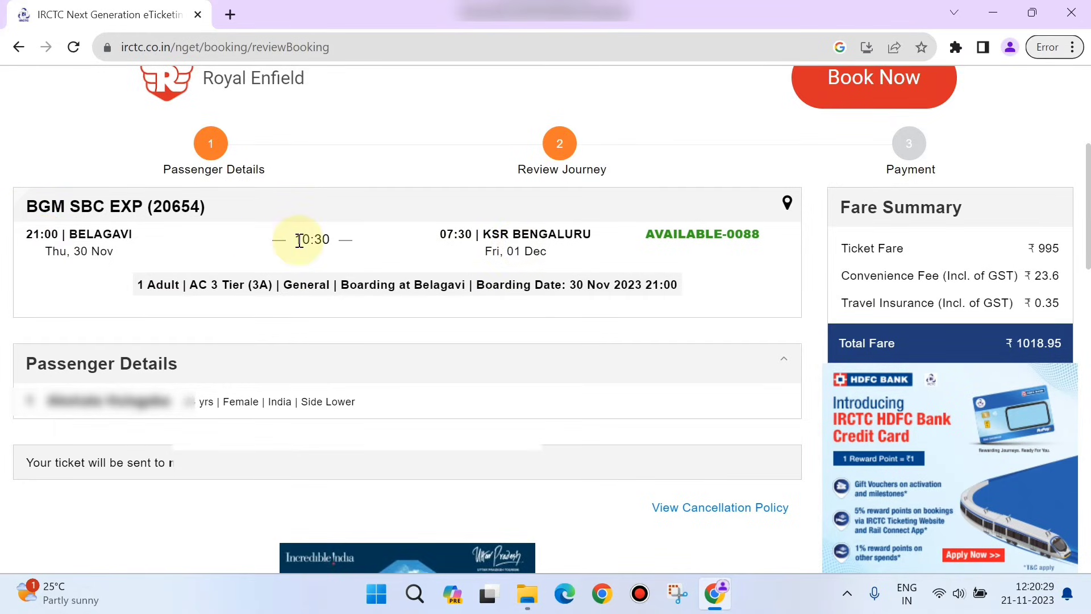
click(298, 267)
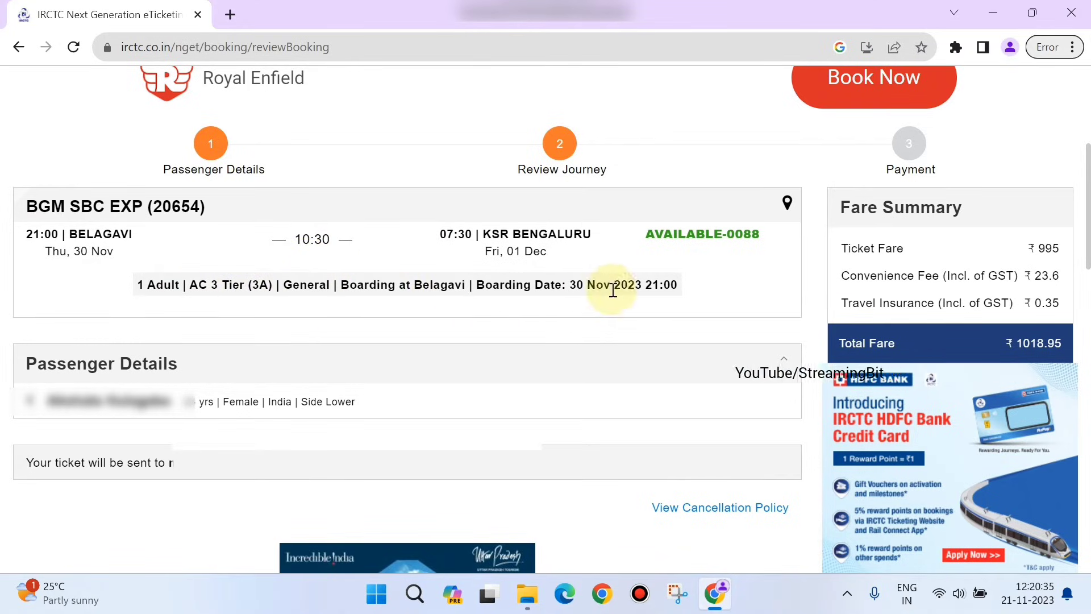
scroll(650, 305, down, 8)
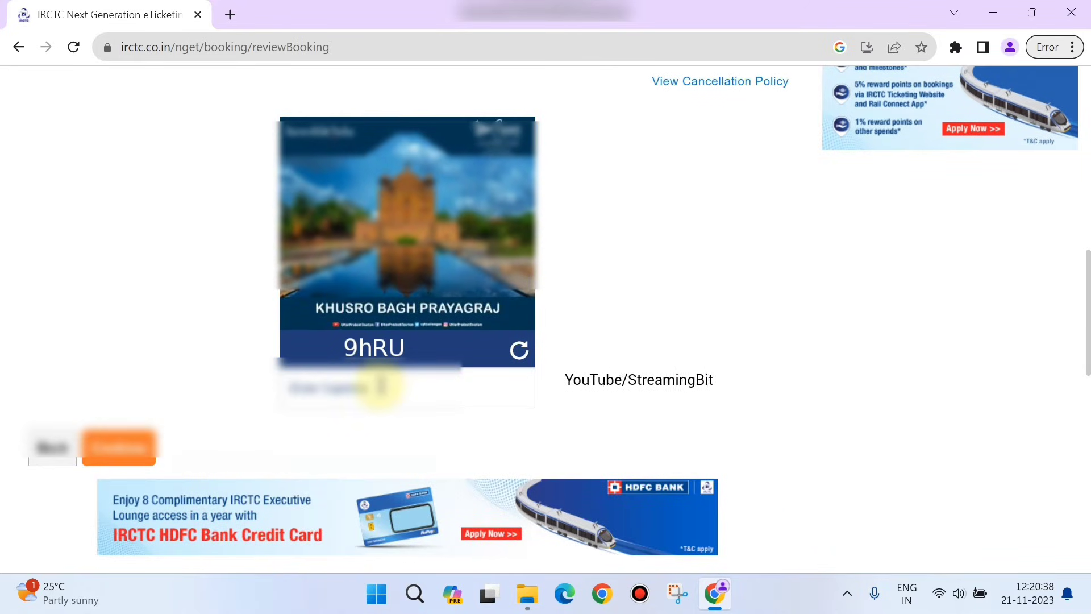
Step: Enter the displayed captcha and continue to the Payment step
click(379, 385)
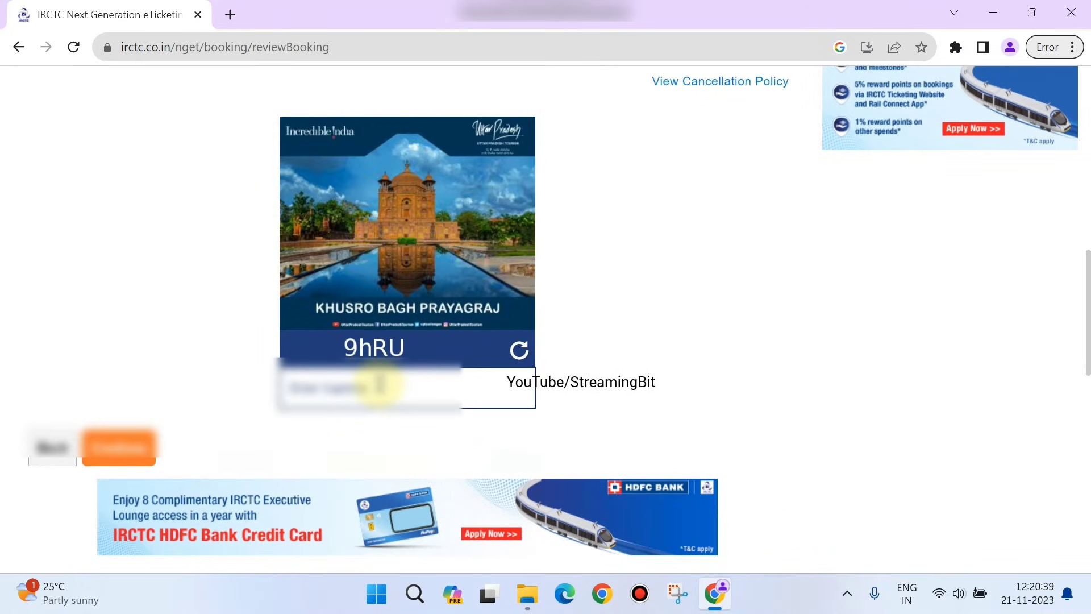
text(9h)
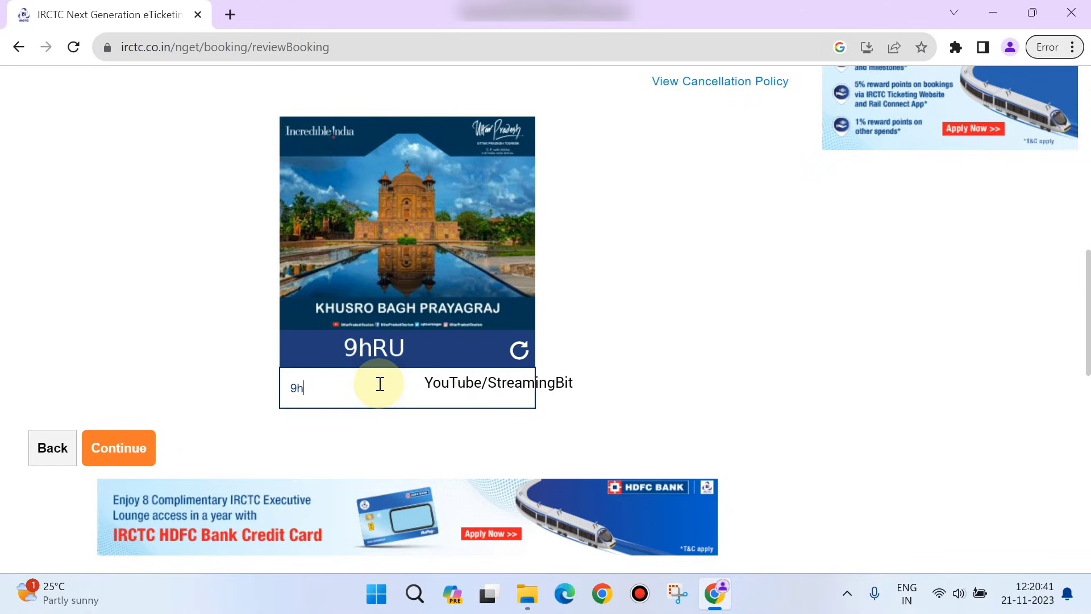
text(RU)
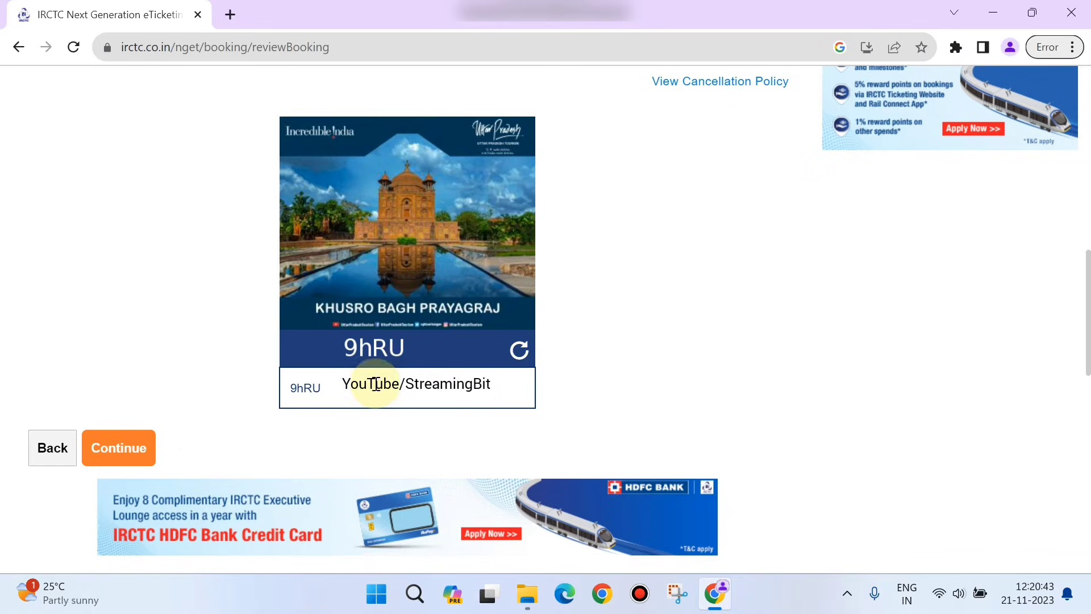
click(127, 455)
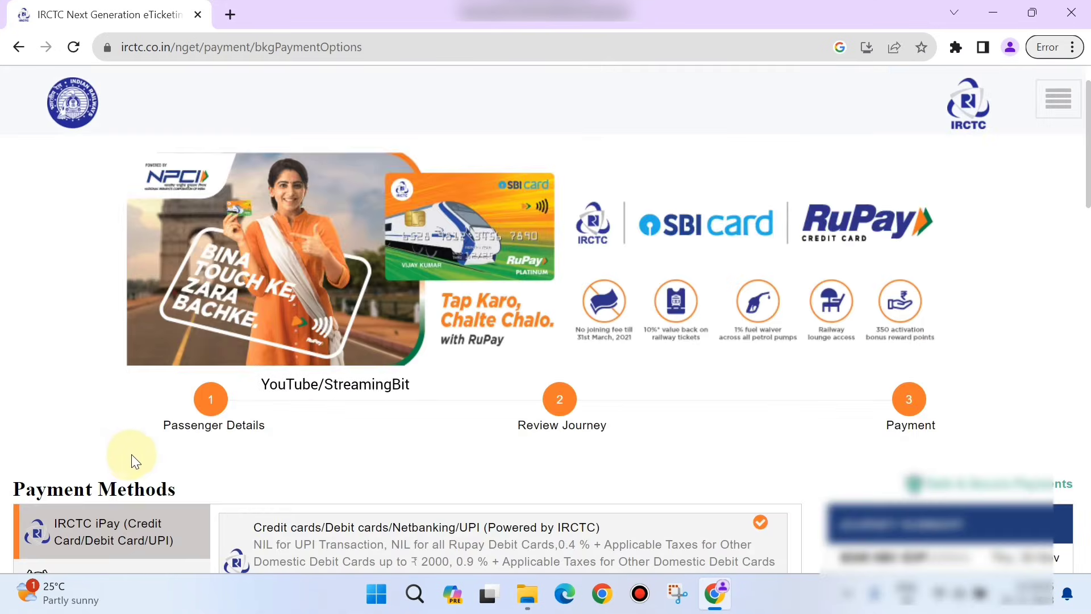
scroll(352, 390, down, 5)
Step: Pick PhonePe under Multiple Payment Service and Pay & Book the ₹1018.95 total
click(105, 364)
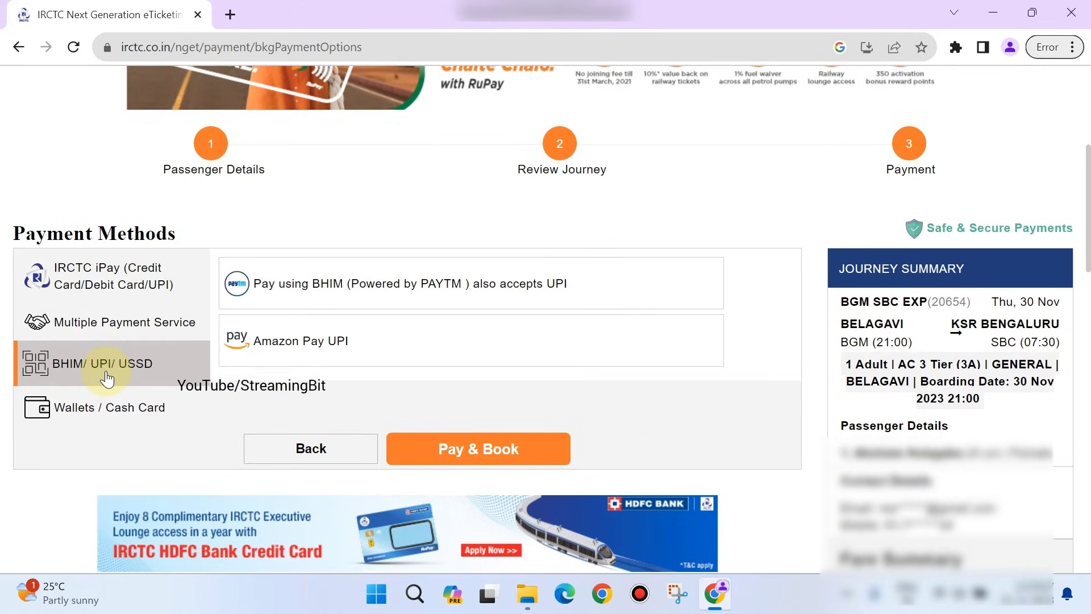
click(99, 329)
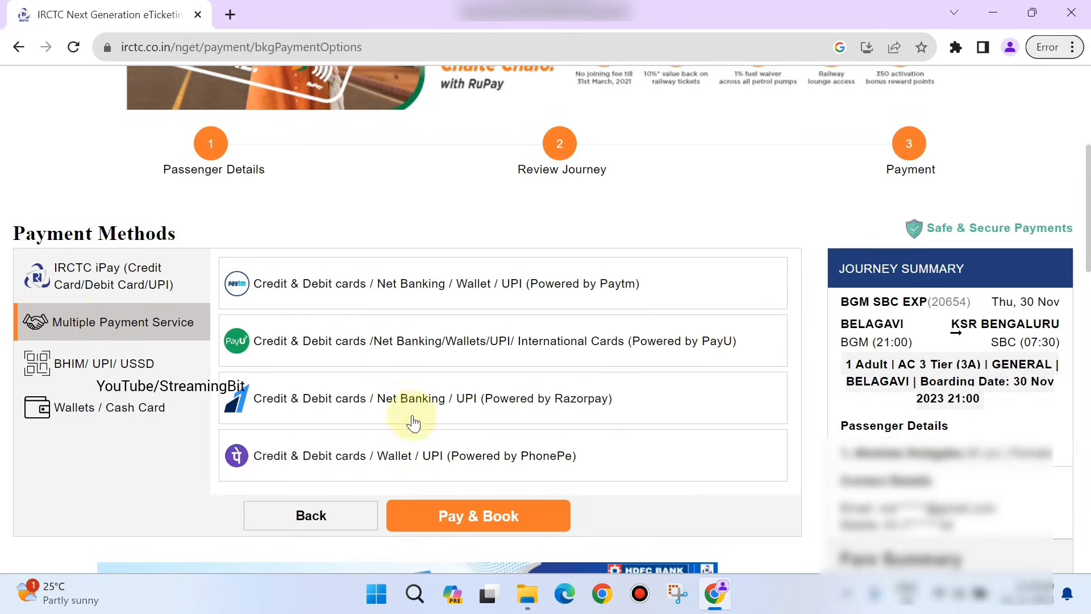
click(391, 459)
scroll(391, 459, down, 3)
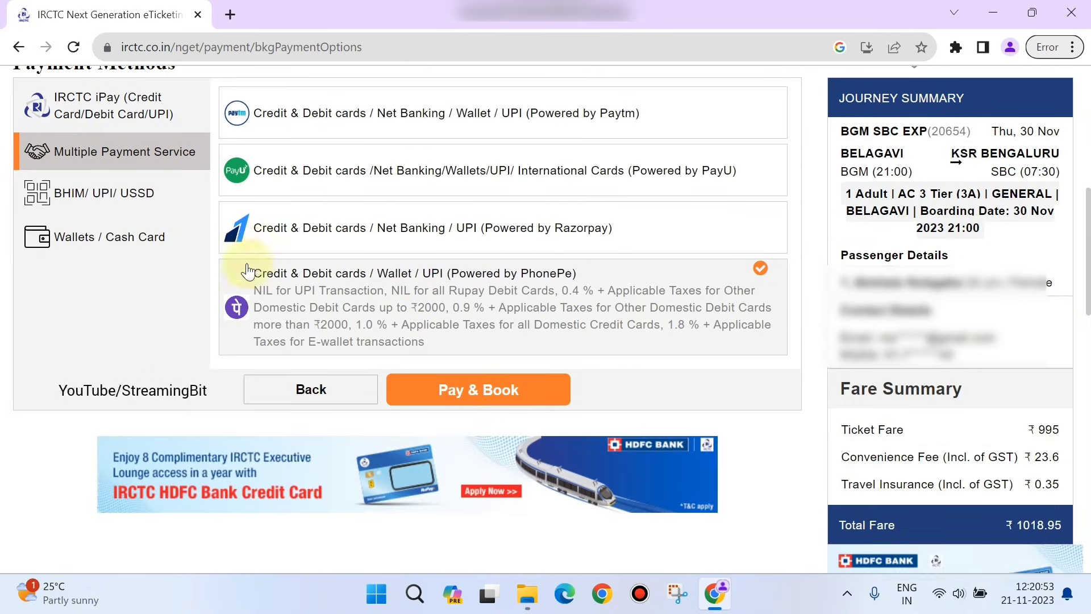
click(501, 398)
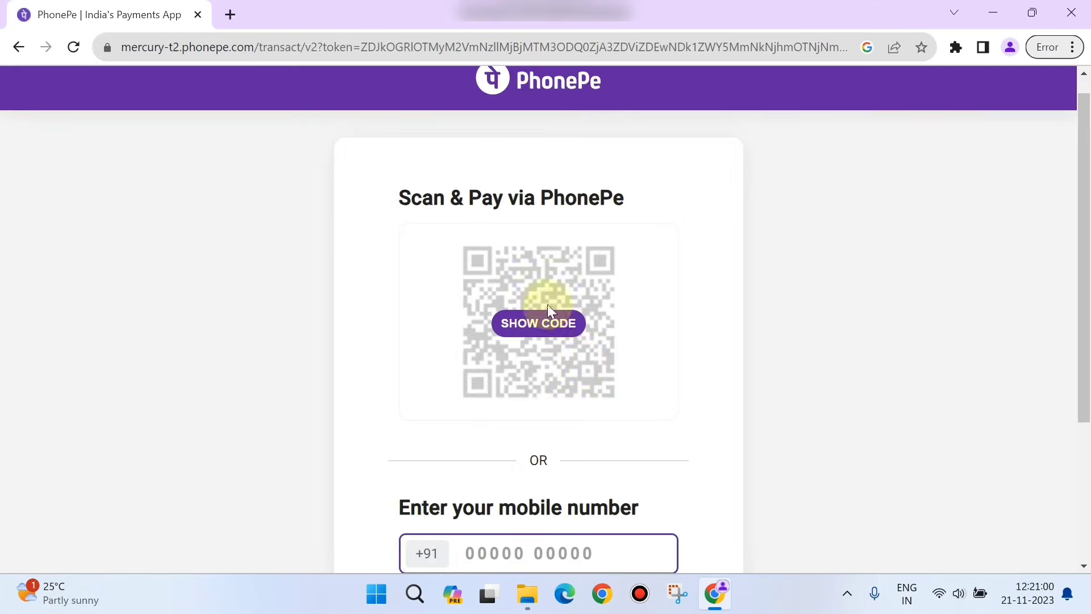
Step: Show the PhonePe QR code to pay the ₹1,018.95 ticket fare
click(549, 319)
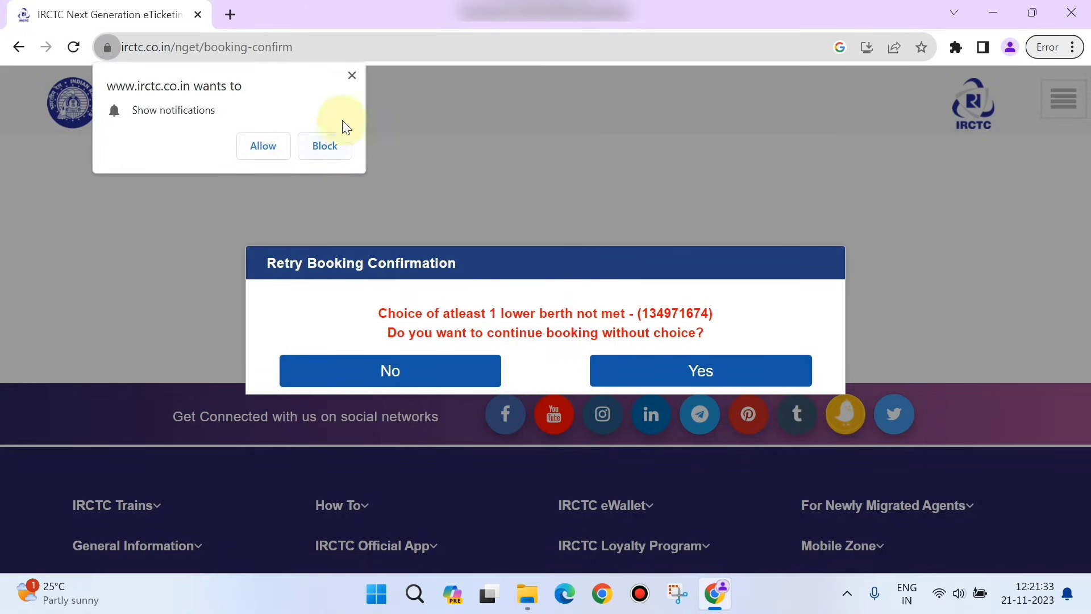
Step: Dismiss the notifications prompt, confirm booking without the lower-berth choice, and skip the rating
click(349, 79)
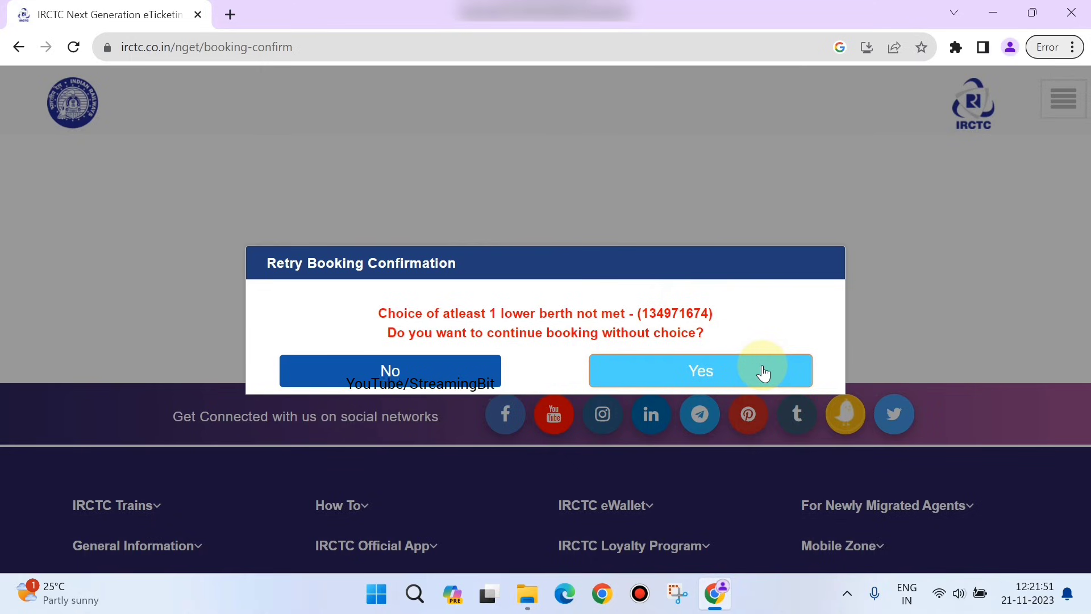
click(711, 378)
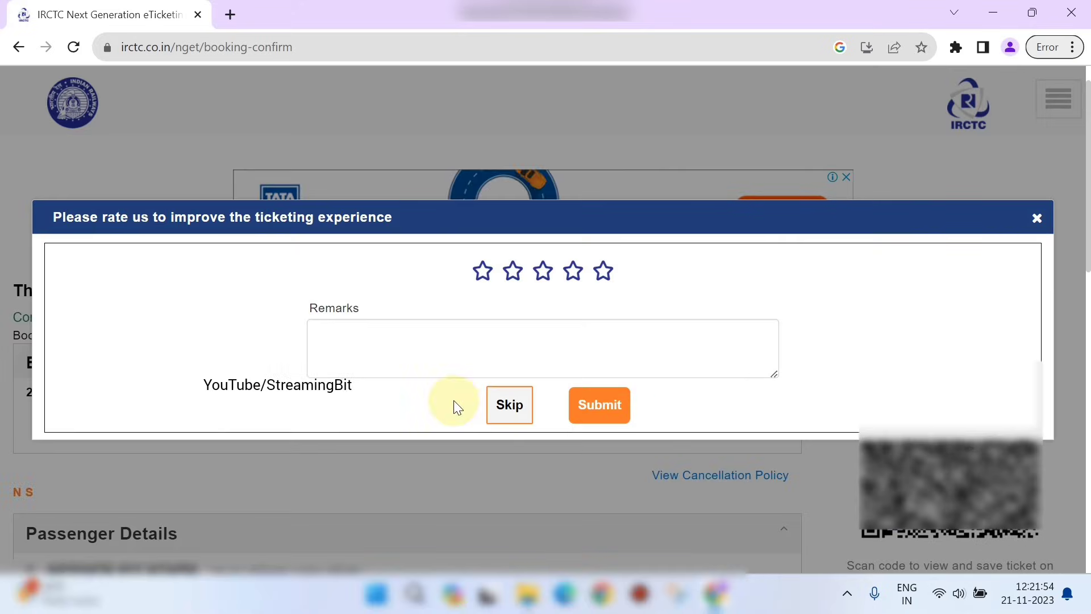
click(509, 406)
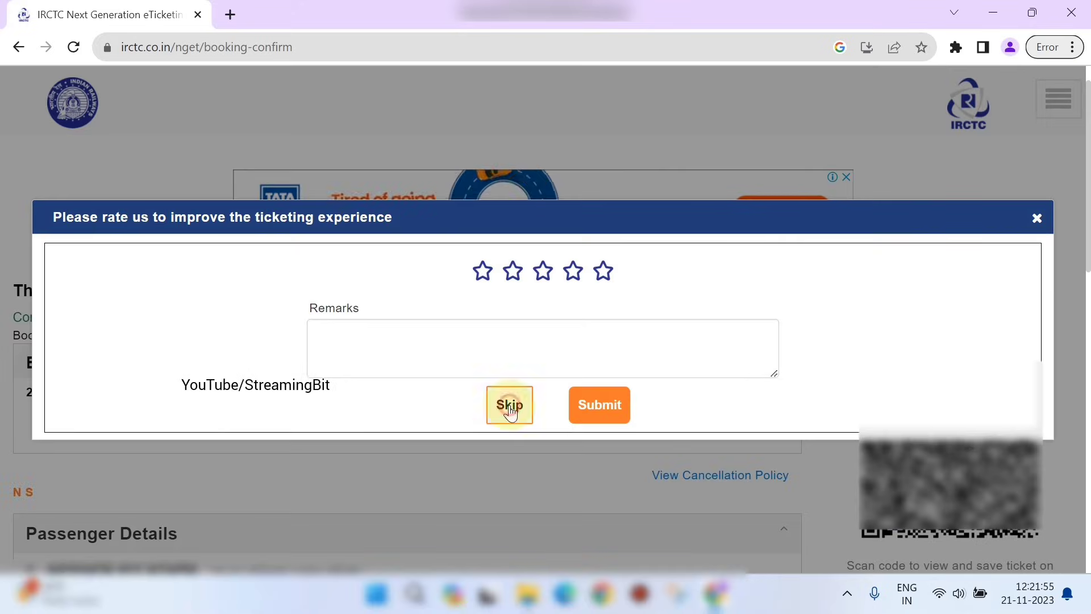
Step: Scroll through the booking confirmation to view the ticket, passenger details and QR code
scroll(510, 411, down, 6)
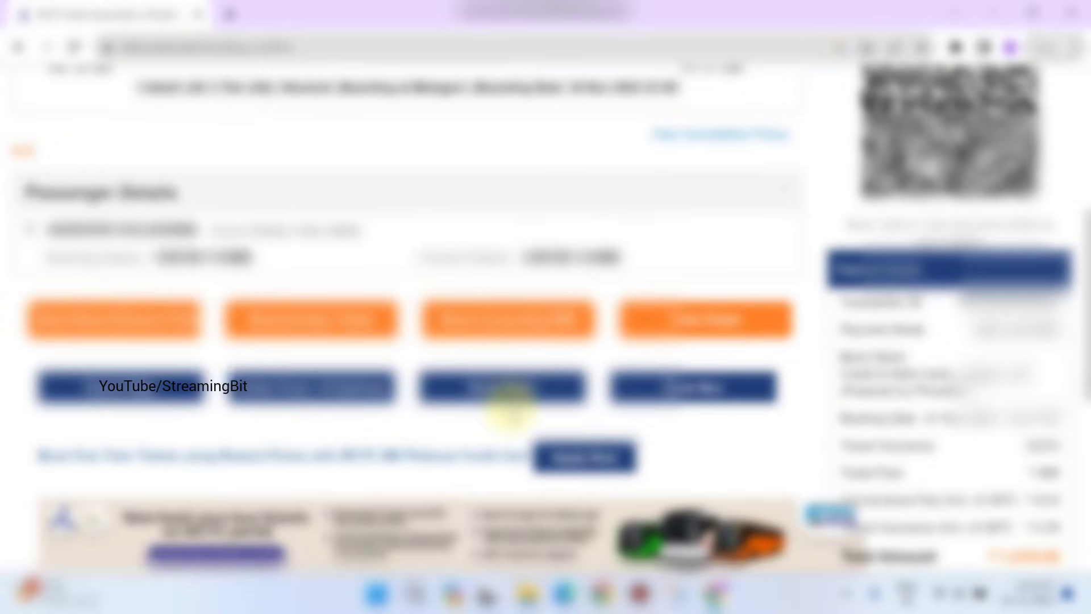
scroll(510, 409, down, 1)
scroll(510, 409, down, 1)
scroll(509, 406, up, 6)
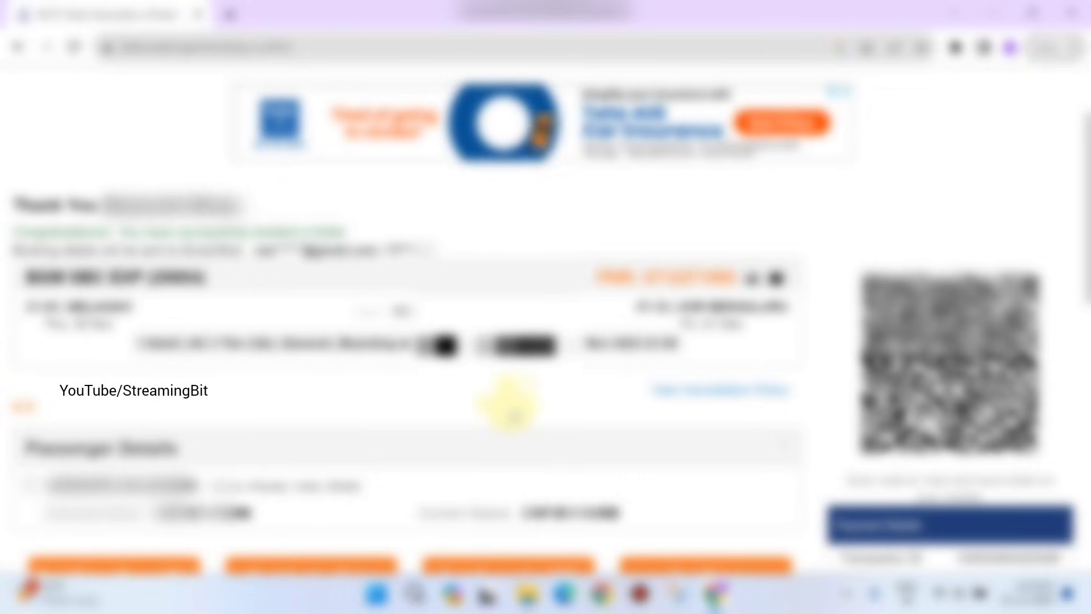